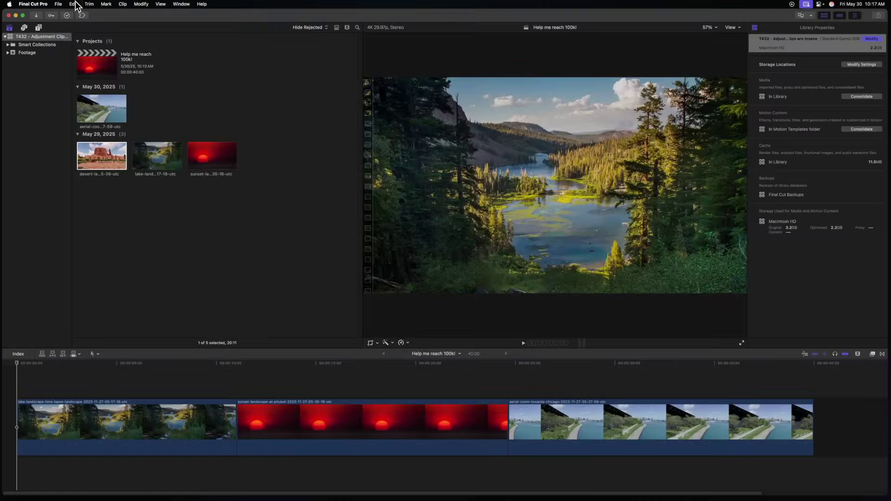
# Step: Add an adjustment clip above the first shot and stretch it to the 40:00 end
pyautogui.click(73, 4)
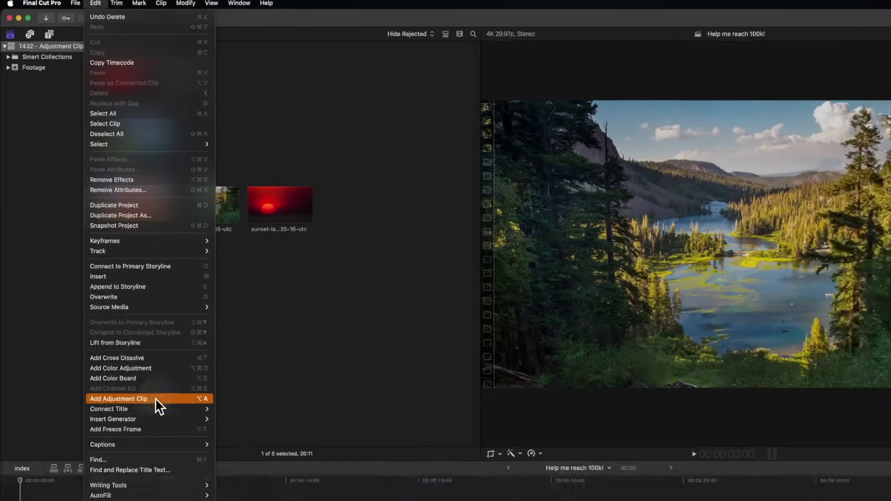
pyautogui.click(168, 430)
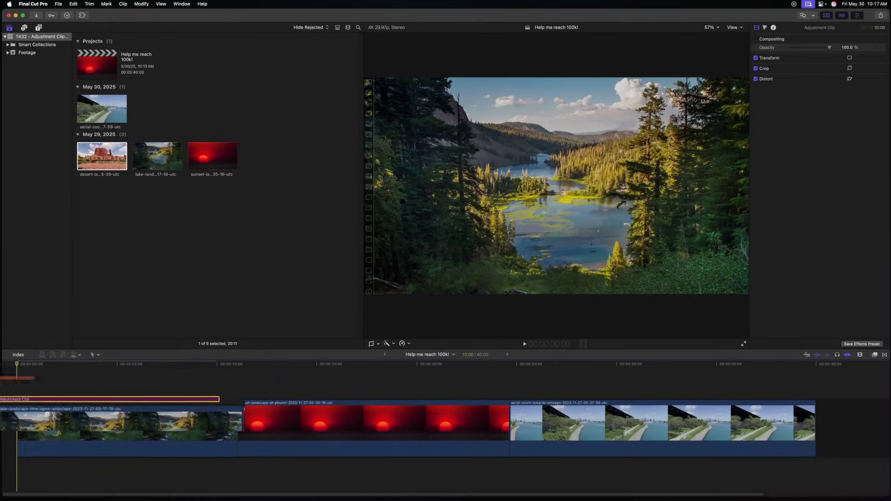
pyautogui.click(72, 383)
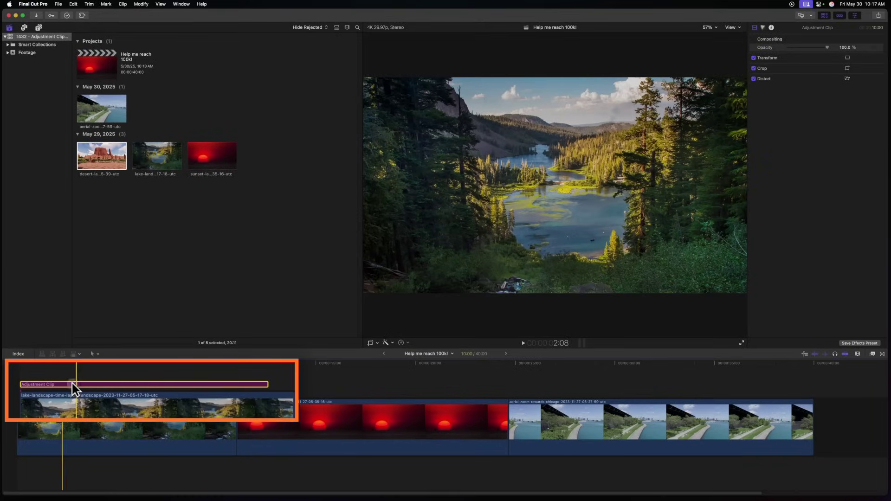
pyautogui.moveTo(216, 393); pyautogui.dragTo(813, 366)
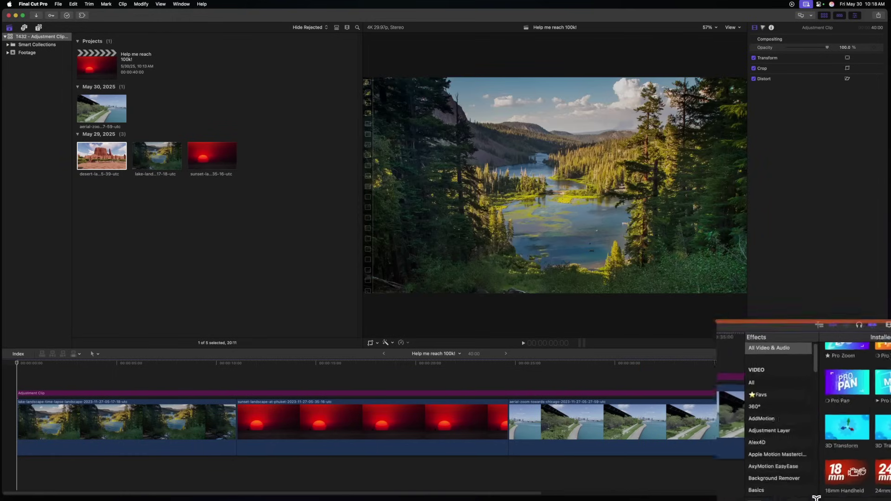
pyautogui.click(802, 492)
# Step: Apply Gaussian Blur + at amount 490 to the adjustment clip and scrub the aerial and sunset shots
pyautogui.write('gaussia')
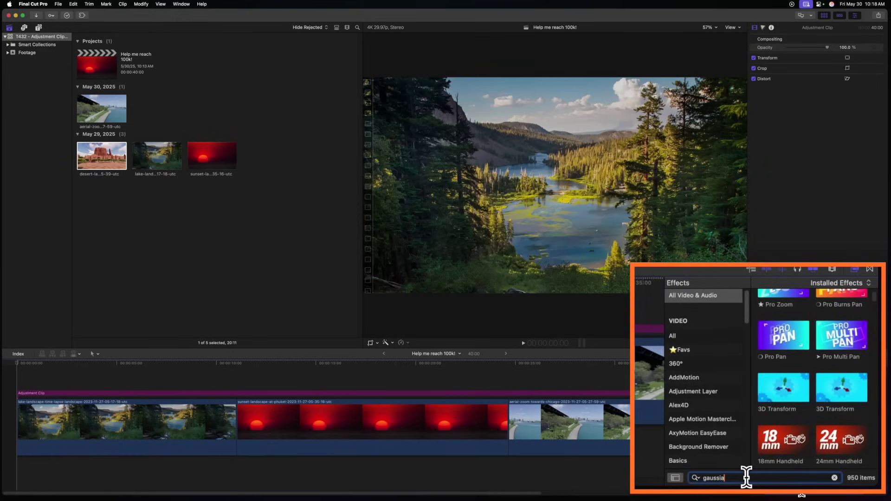
pyautogui.write('n')
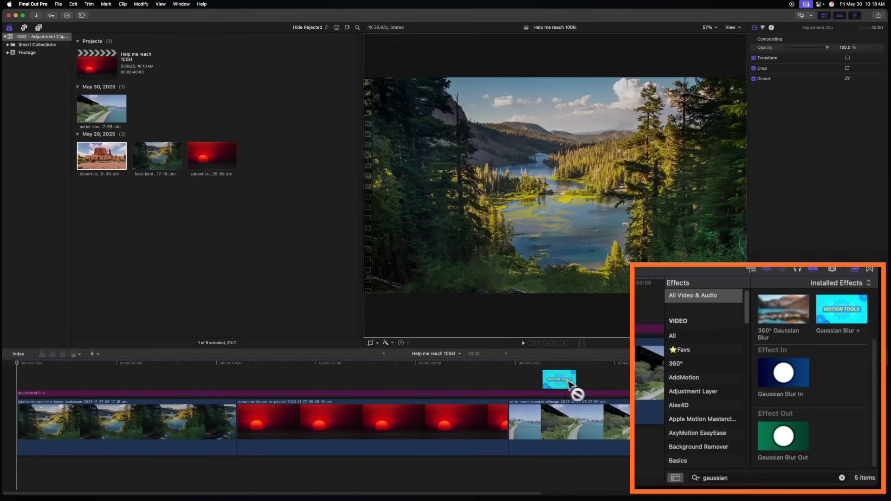
pyautogui.moveTo(461, 392); pyautogui.dragTo(458, 394)
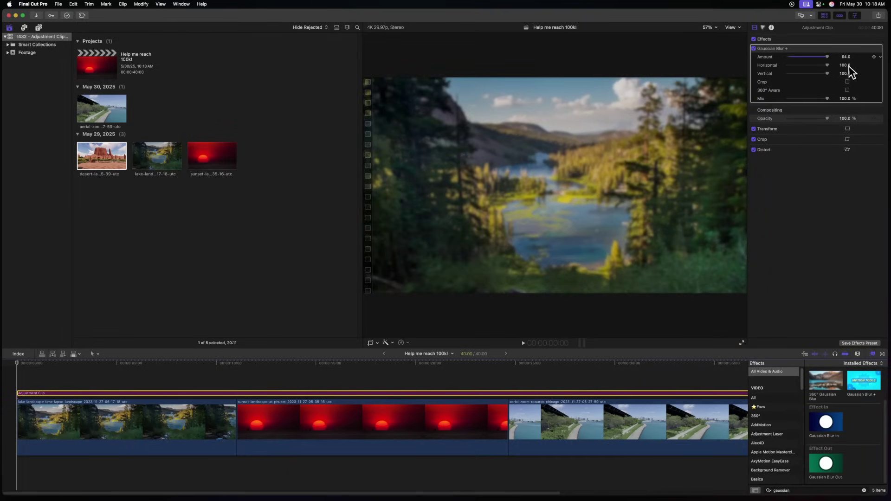
pyautogui.moveTo(843, 57); pyautogui.dragTo(843, 32)
pyautogui.moveTo(89, 361); pyautogui.dragTo(272, 366)
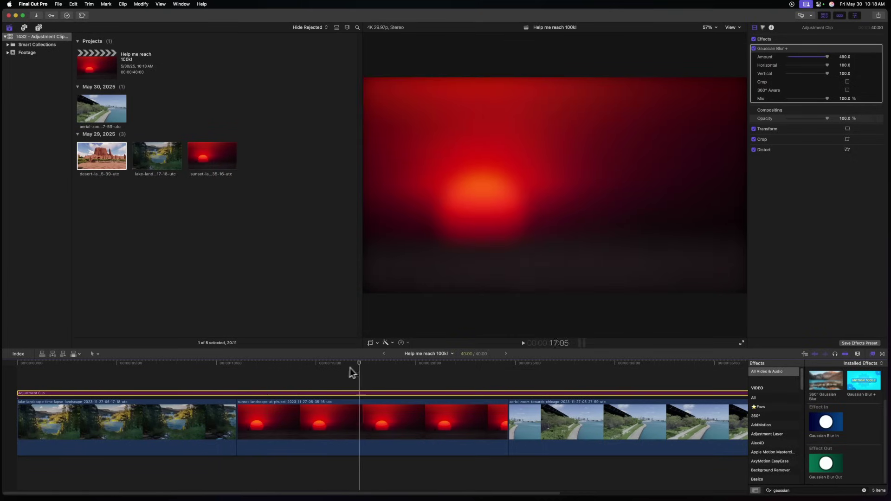
pyautogui.moveTo(472, 371); pyautogui.dragTo(519, 377)
pyautogui.moveTo(592, 370); pyautogui.dragTo(373, 379)
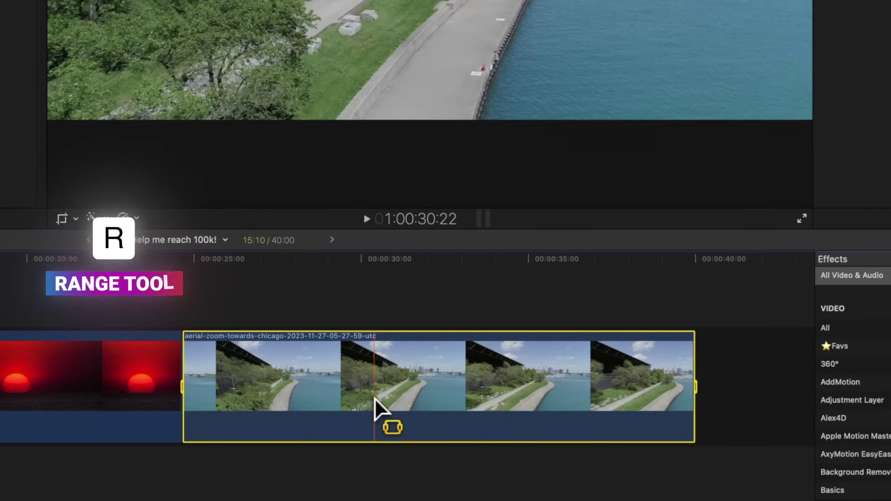
# Step: Add an adjustment clip over the aerial Chicago shot with Option-A and select it
pyautogui.hotkey('alt', 'a')
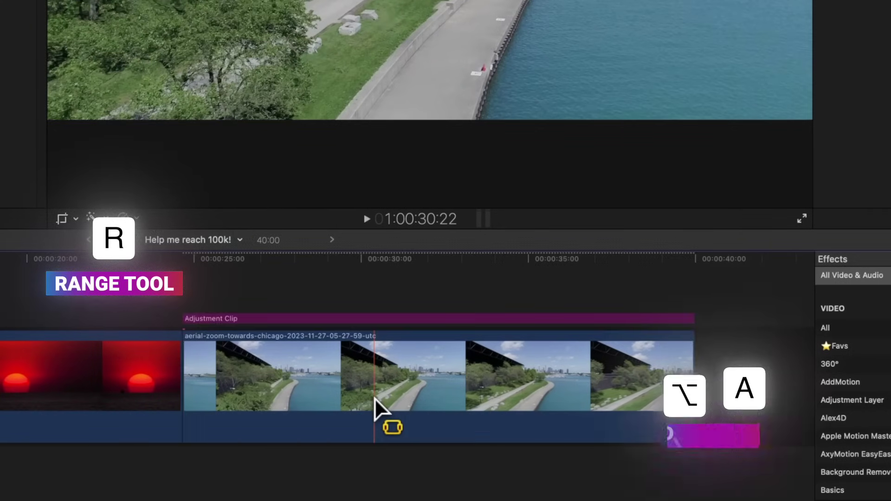
pyautogui.click(330, 319)
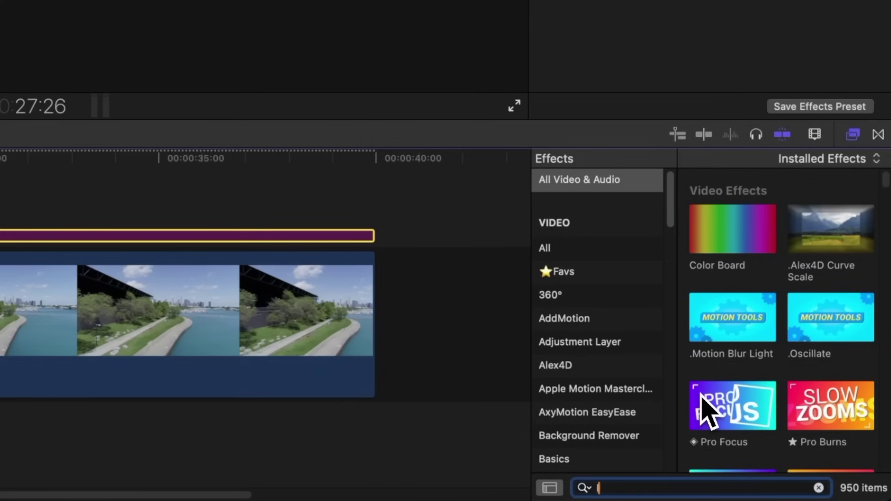
# Step: Grade the adjustment clip with a Custom LUT using BOULDER (standard) at 75.54% mix
pyautogui.moveTo(714, 234); pyautogui.dragTo(0, 240)
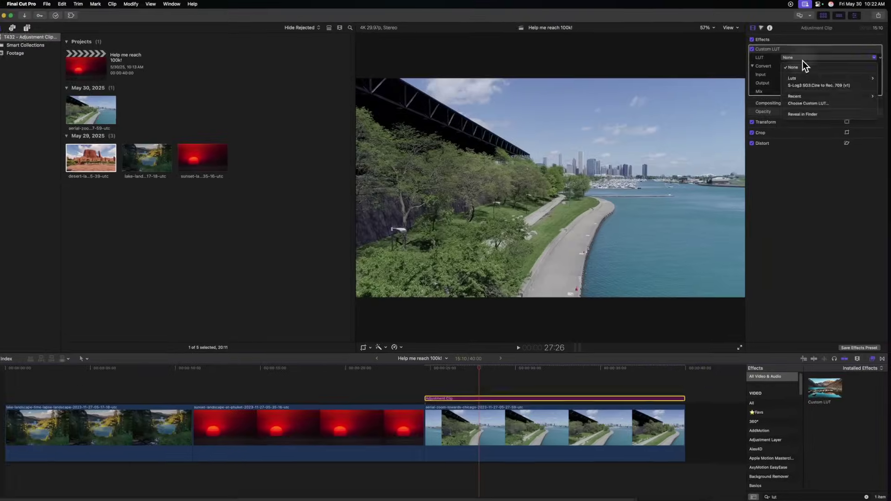
pyautogui.click(807, 57)
pyautogui.moveTo(807, 77)
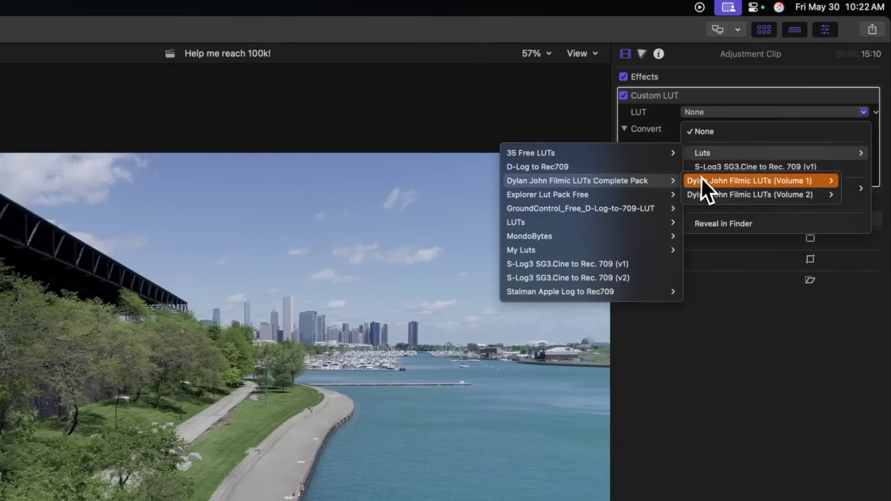
pyautogui.click(647, 197)
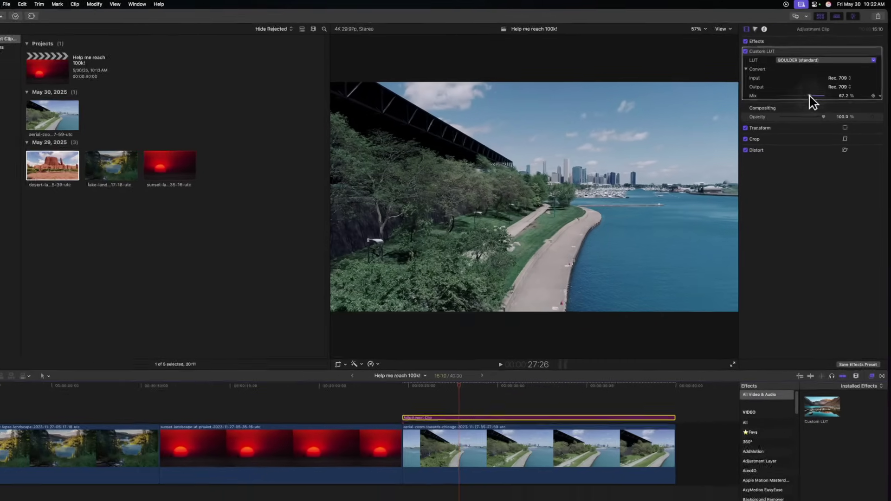
pyautogui.moveTo(770, 178); pyautogui.dragTo(751, 177)
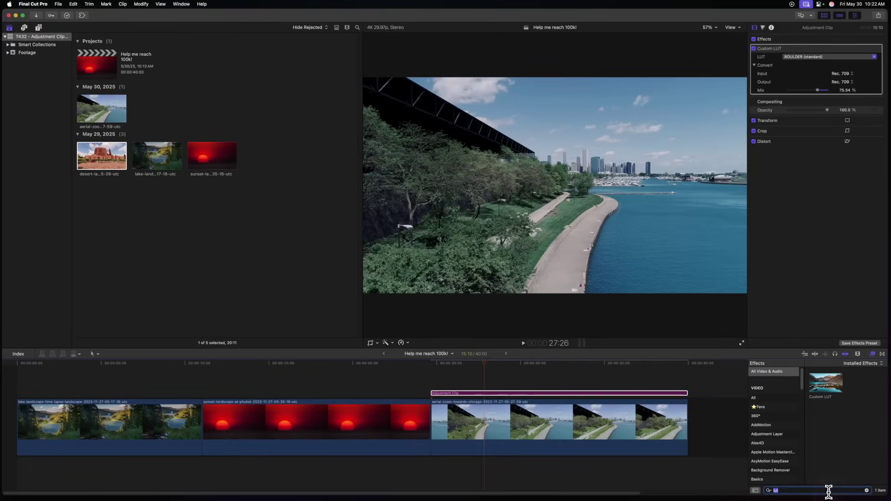
# Step: Add a Vignette at 83.29% strength to the adjustment clip and play back from about 25 seconds
pyautogui.write('vignet')
pyautogui.moveTo(825, 383); pyautogui.dragTo(551, 395)
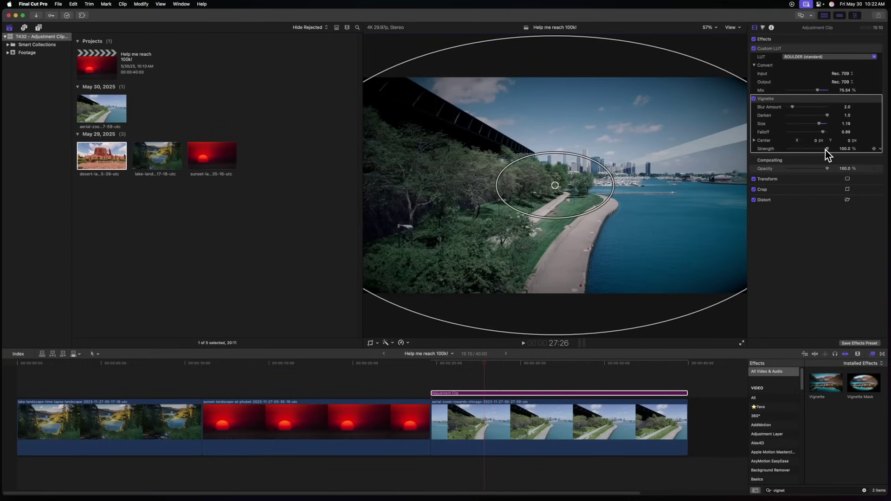
pyautogui.moveTo(825, 149); pyautogui.dragTo(821, 149)
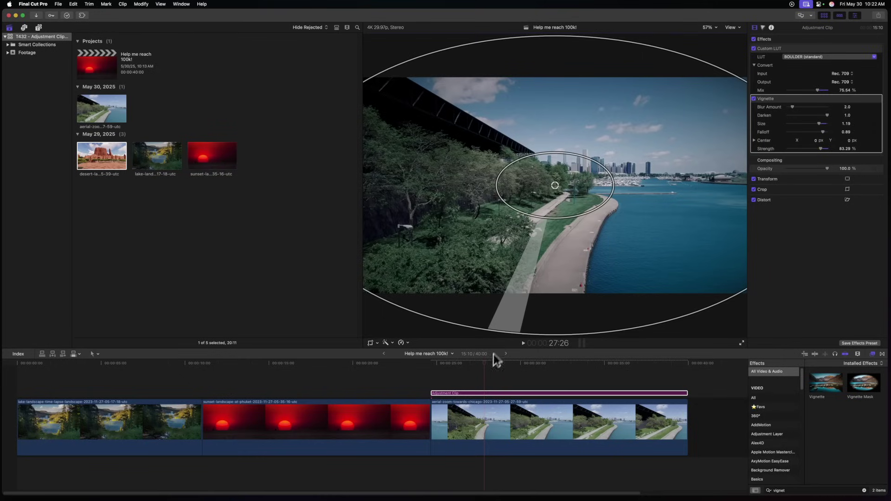
pyautogui.click(438, 362)
pyautogui.press('space')
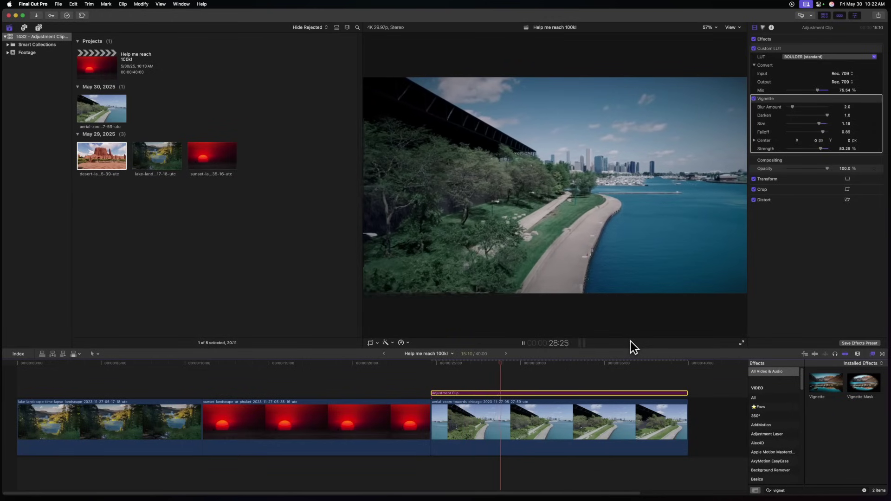
pyautogui.press('space')
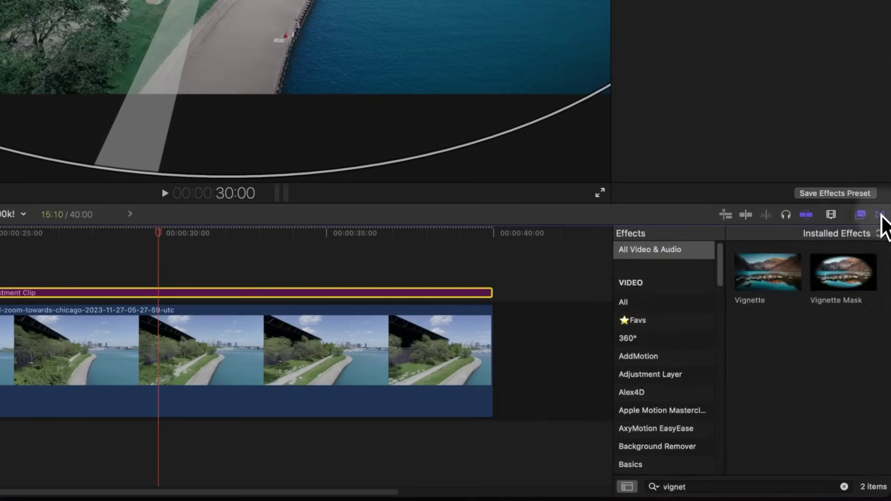
# Step: Place a Wipe transition at the adjustment clip's start, play it back, then lengthen it
pyautogui.click(881, 292)
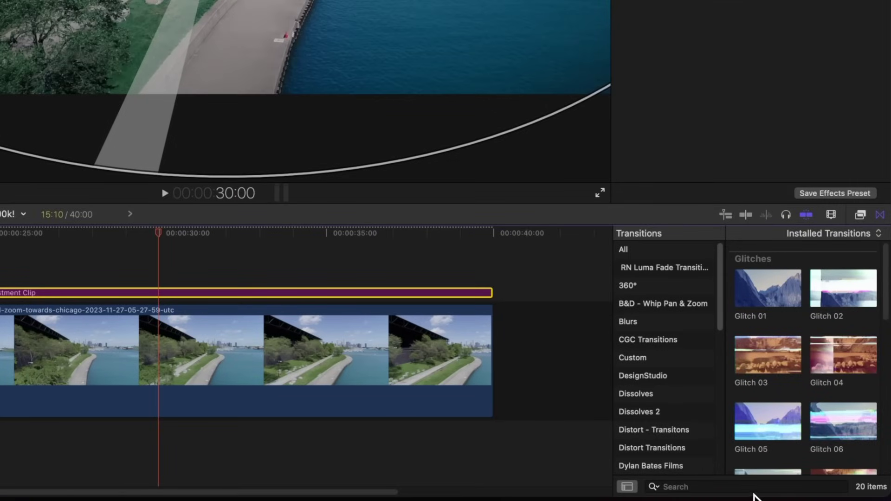
pyautogui.scroll(-10, 667, 372)
pyautogui.click(666, 464)
pyautogui.scroll(-5, 789, 371)
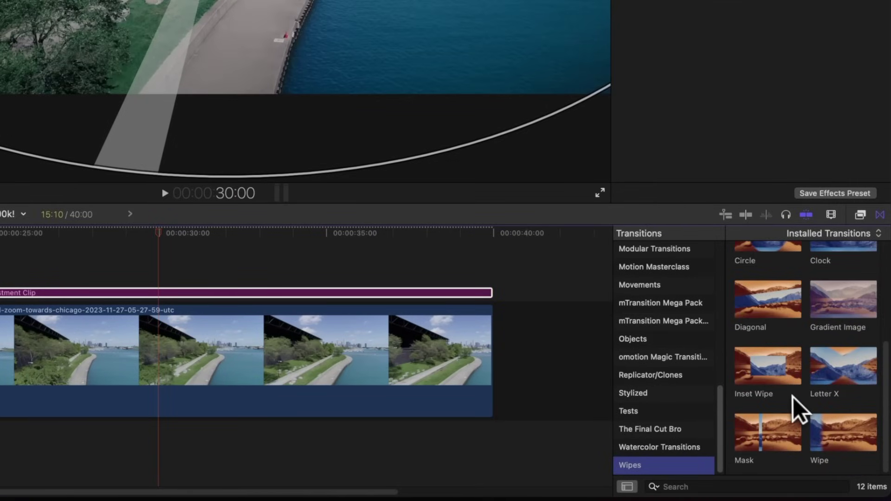
pyautogui.moveTo(831, 427); pyautogui.dragTo(86, 301)
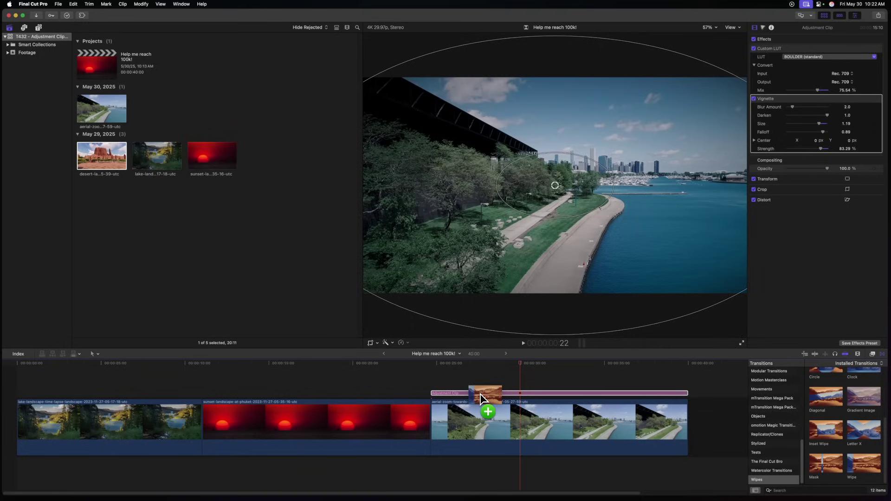
pyautogui.moveTo(480, 398); pyautogui.dragTo(477, 369)
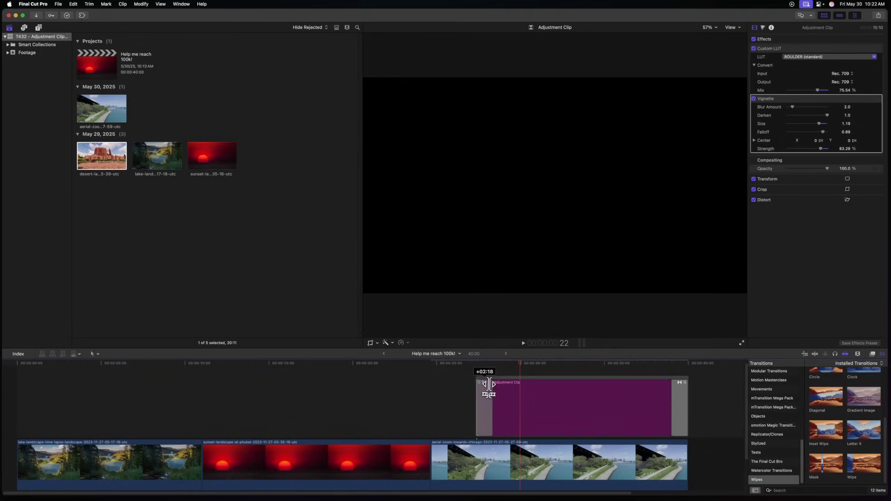
pyautogui.press('space')
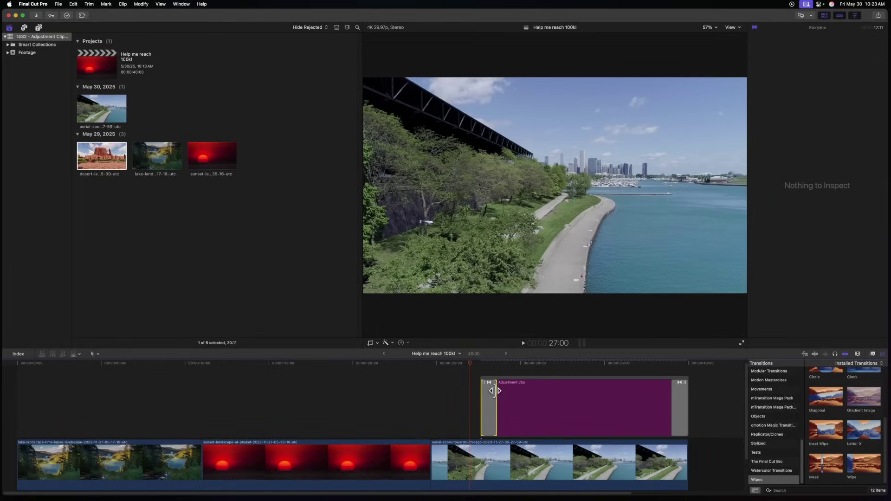
pyautogui.moveTo(495, 391); pyautogui.dragTo(557, 397)
# Step: Add a second Gaussian Blur + at amount 1957 with Crop enabled, previewing the result
pyautogui.press('space')
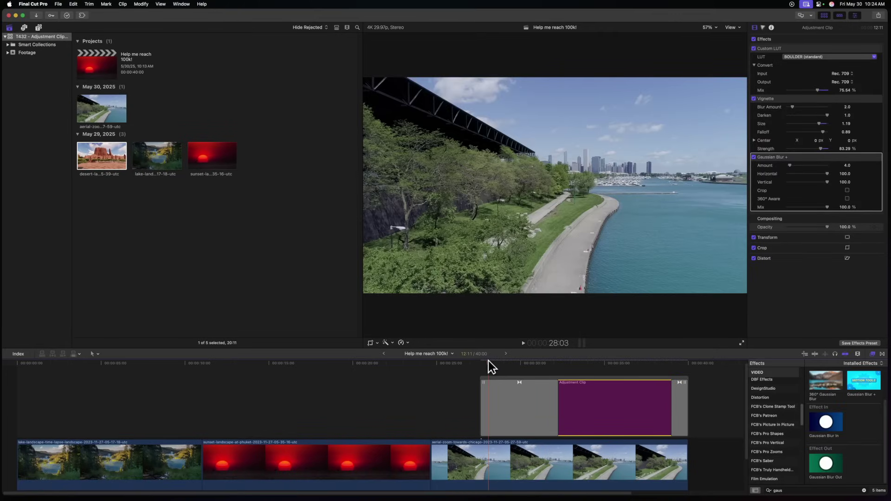
pyautogui.moveTo(594, 405); pyautogui.dragTo(766, 220)
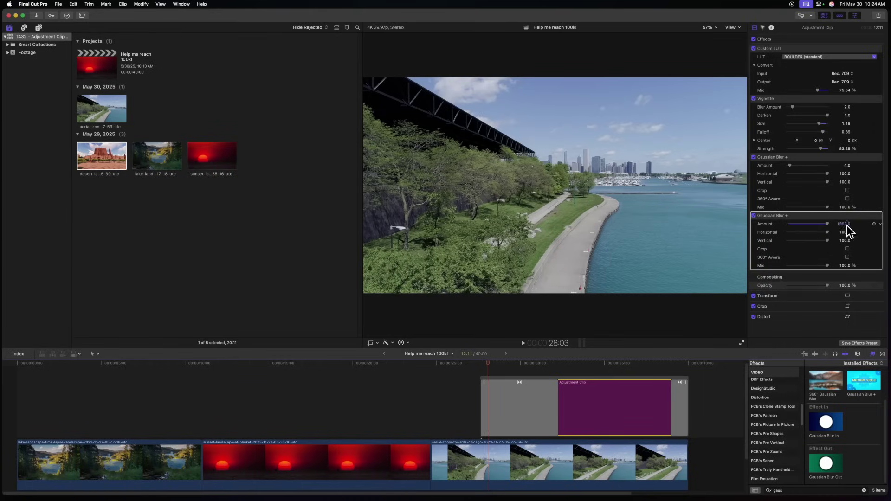
pyautogui.press('space')
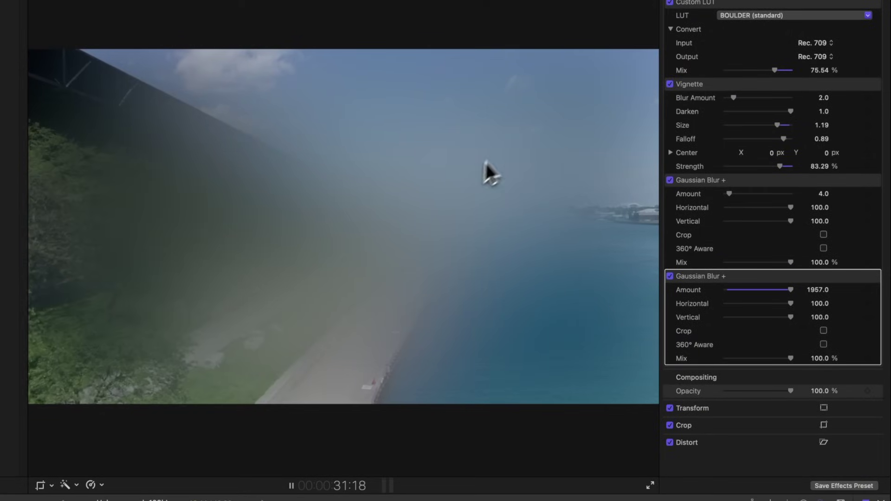
pyautogui.click(823, 331)
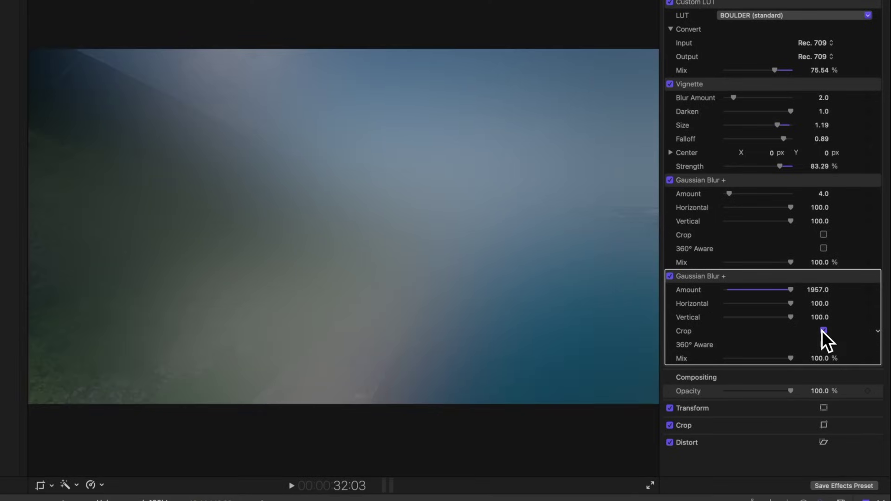
pyautogui.press('space')
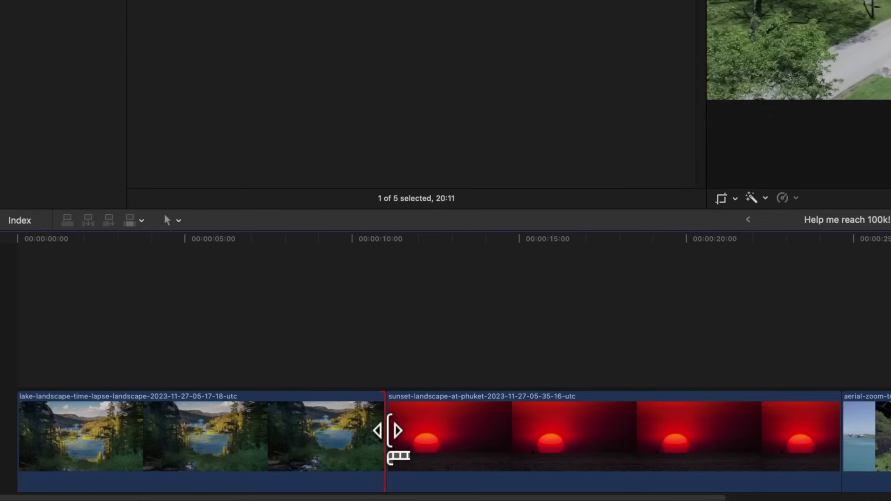
pyautogui.moveTo(387, 431)
pyautogui.mouseDown()
pyautogui.moveTo(378, 427)
pyautogui.moveTo(392, 427)
pyautogui.mouseUp()
pyautogui.scroll(-3, 392, 428)
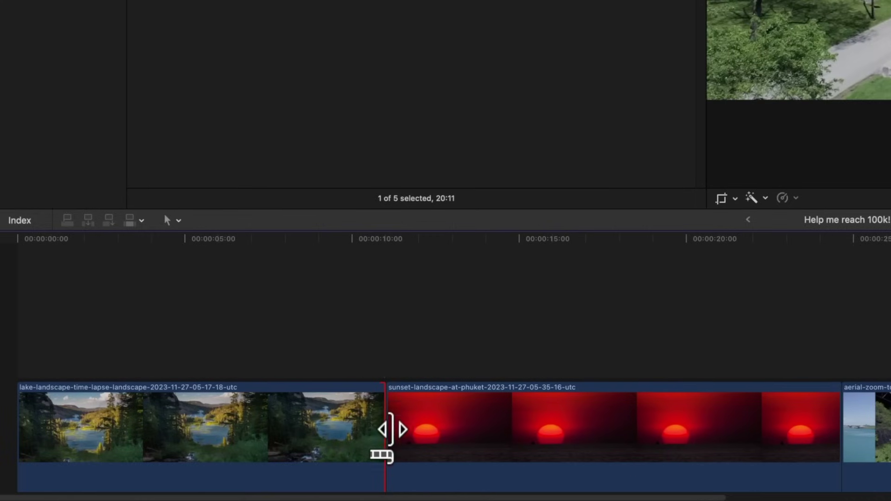
pyautogui.press('super+t')
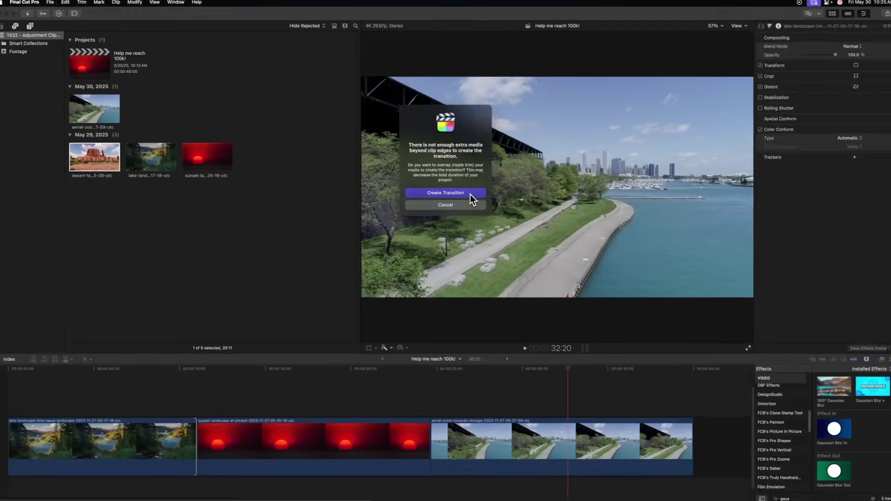
pyautogui.click(492, 284)
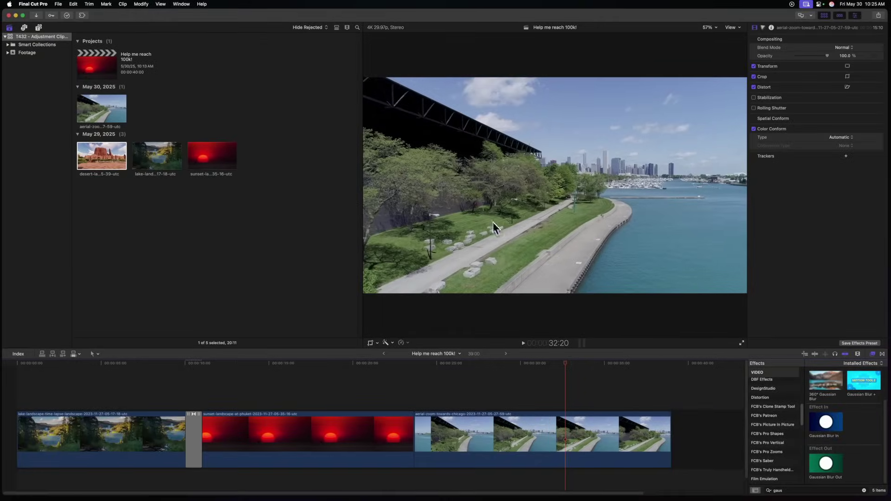
pyautogui.click(677, 367)
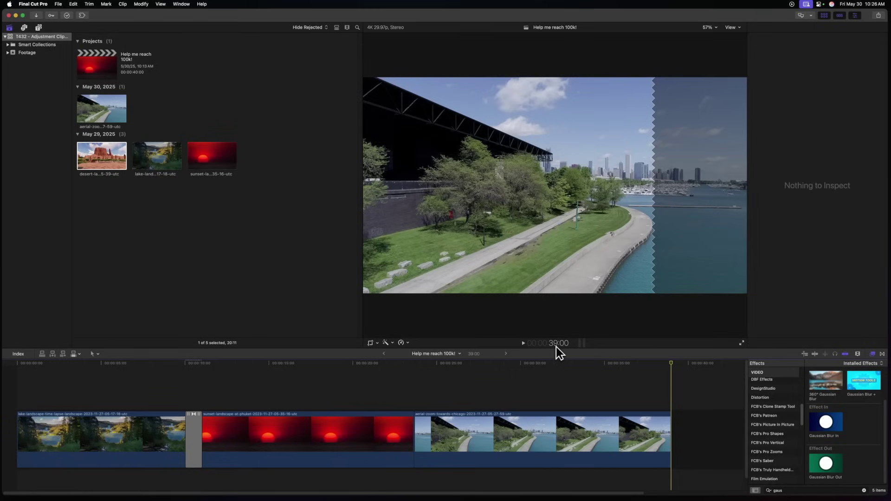
pyautogui.press('super+z')
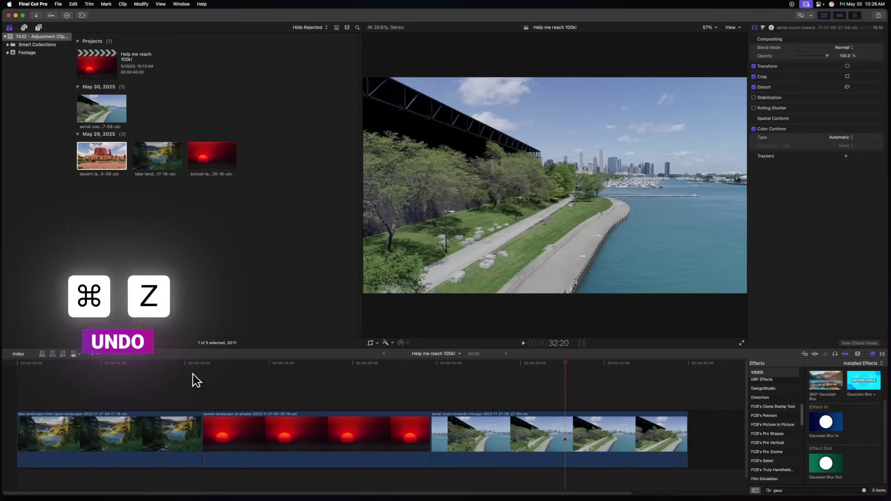
# Step: Add an adjustment clip near the lake clip's end and apply Glitch 11 from FCB's Glitch Transitions
pyautogui.click(189, 365)
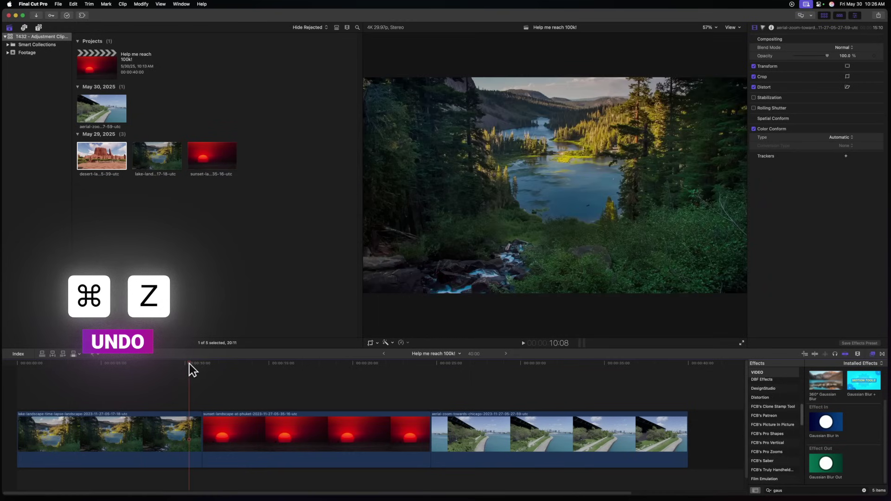
pyautogui.hotkey('alt', 'a')
pyautogui.click(205, 404)
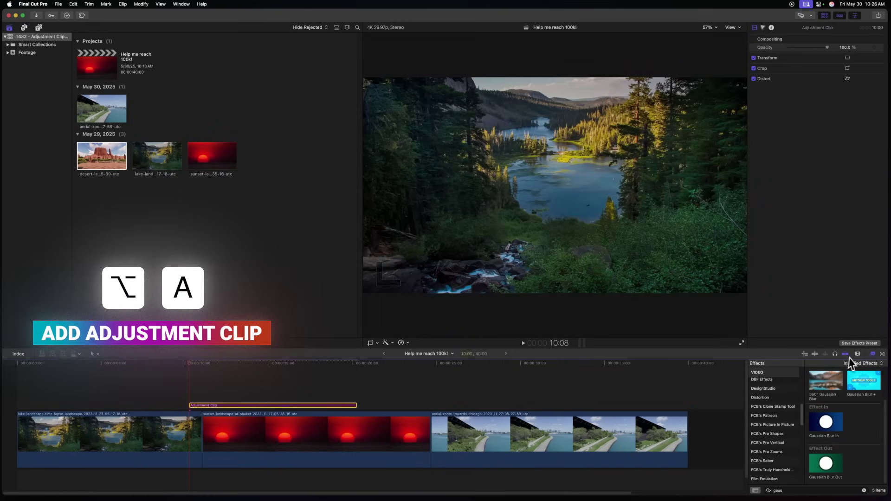
pyautogui.click(882, 354)
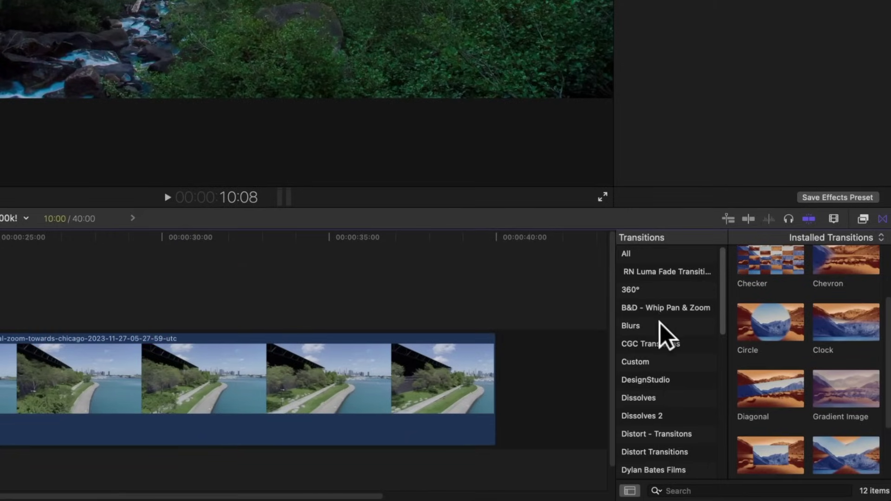
pyautogui.scroll(-3, 667, 372)
pyautogui.scroll(-5, 667, 367)
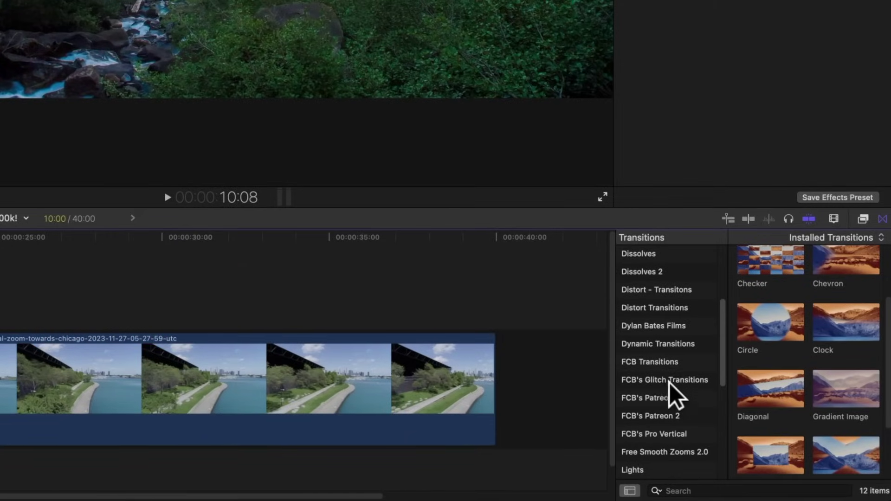
pyautogui.click(672, 380)
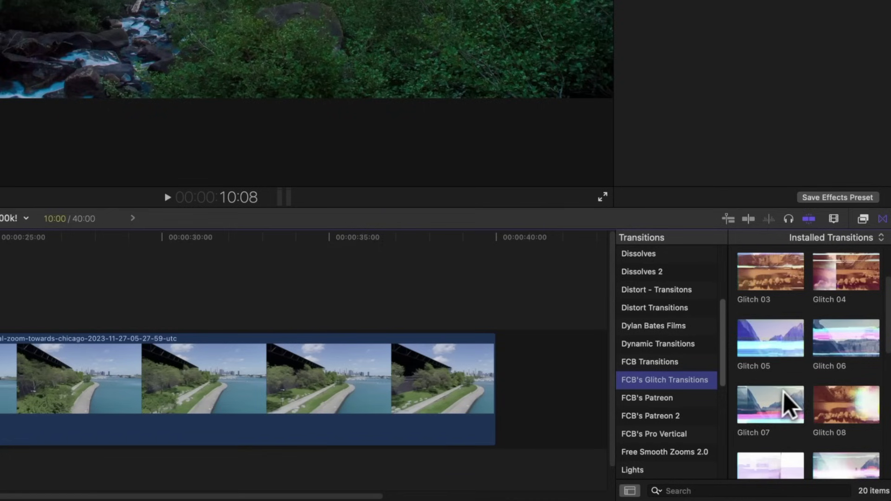
pyautogui.scroll(-5, 815, 372)
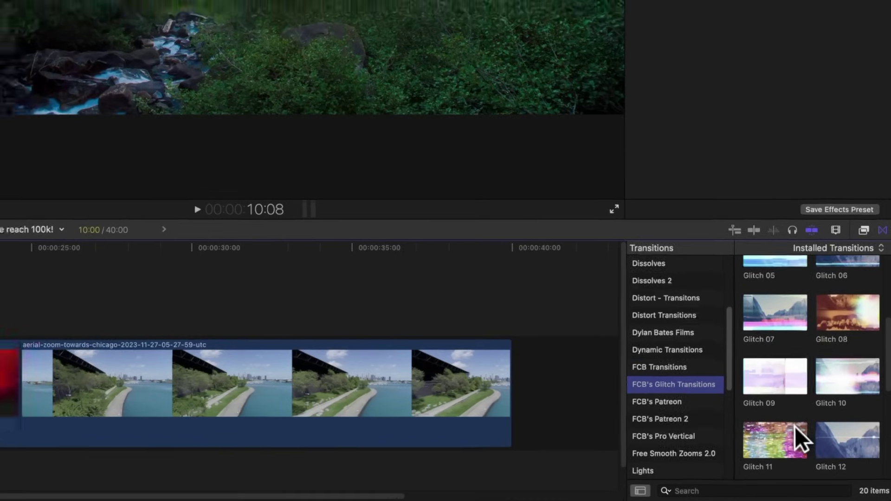
pyautogui.click(794, 426)
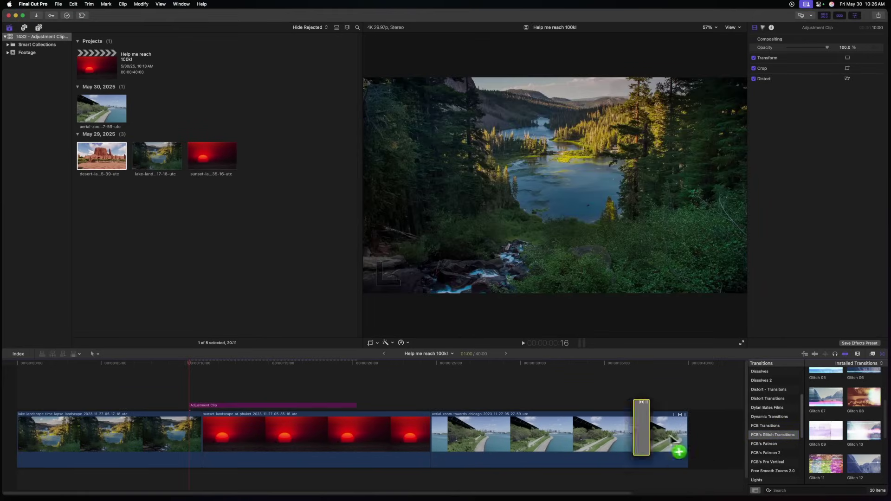
pyautogui.moveTo(237, 410); pyautogui.dragTo(222, 414)
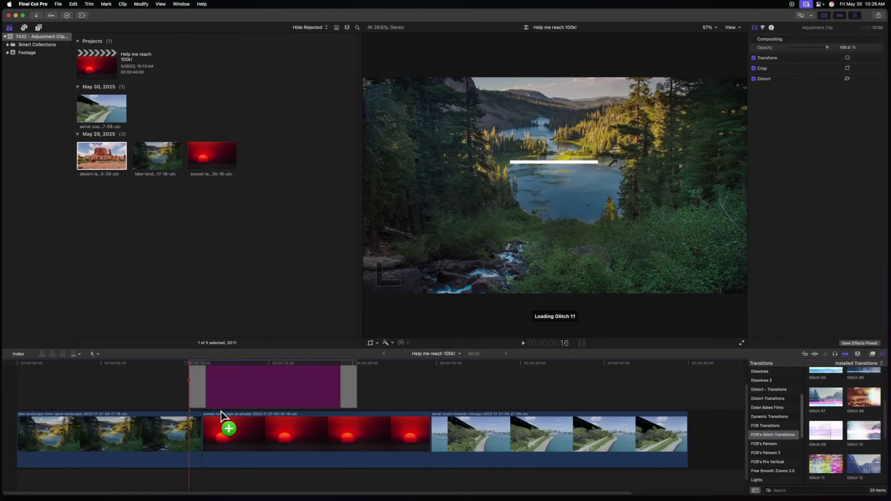
pyautogui.click(185, 363)
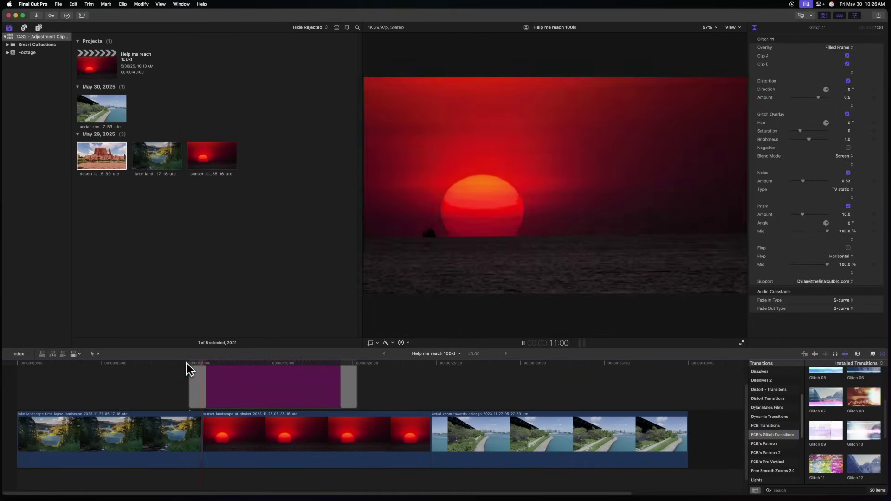
pyautogui.press('space')
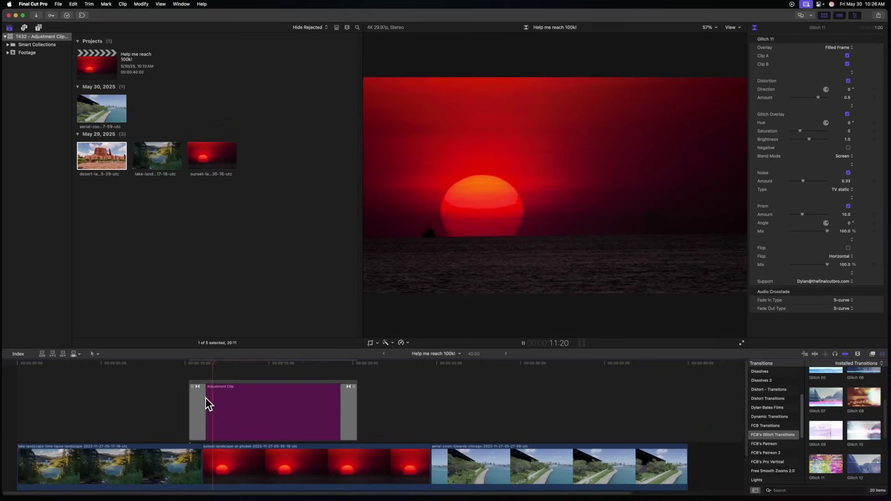
# Step: Shift the adjustment clip 8 frames later, trim it to just the transition, and preview the glitch
pyautogui.moveTo(203, 385); pyautogui.dragTo(208, 382)
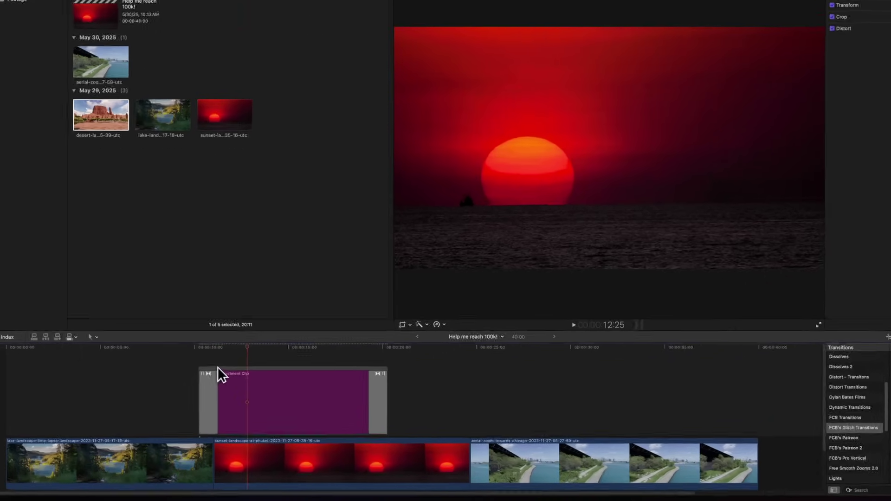
pyautogui.moveTo(305, 274); pyautogui.dragTo(302, 279)
pyautogui.click(293, 294)
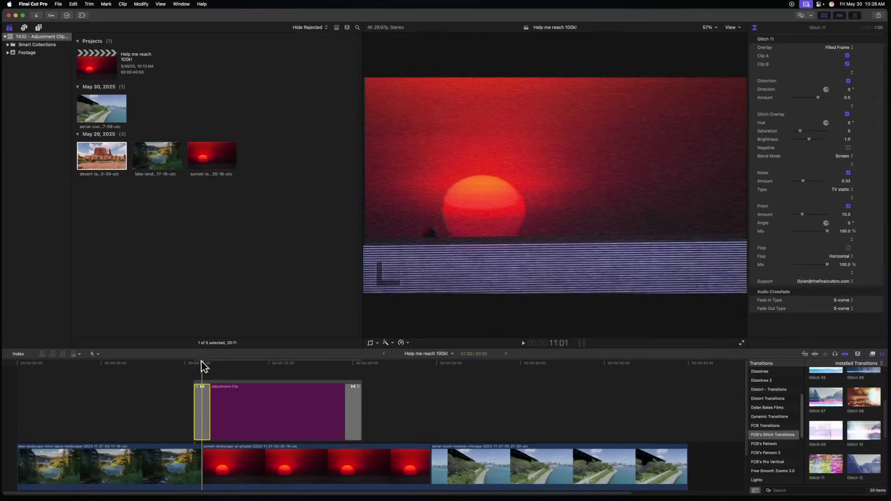
pyautogui.click(277, 232)
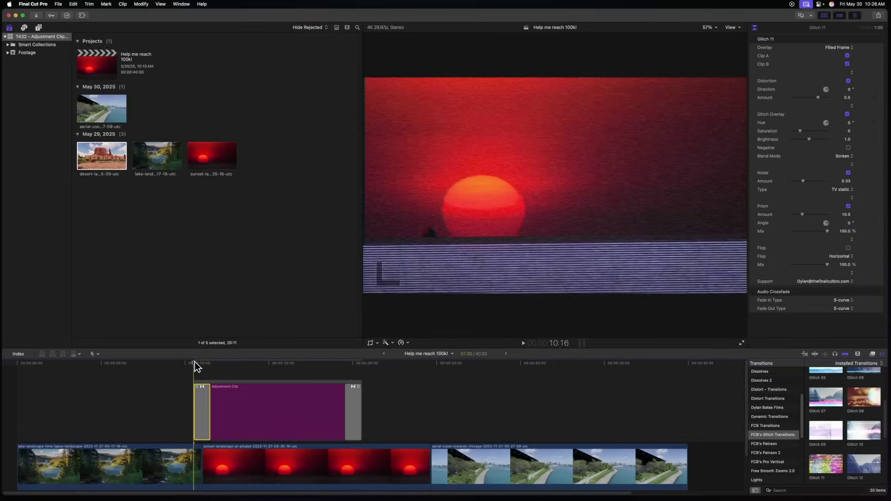
pyautogui.press('space')
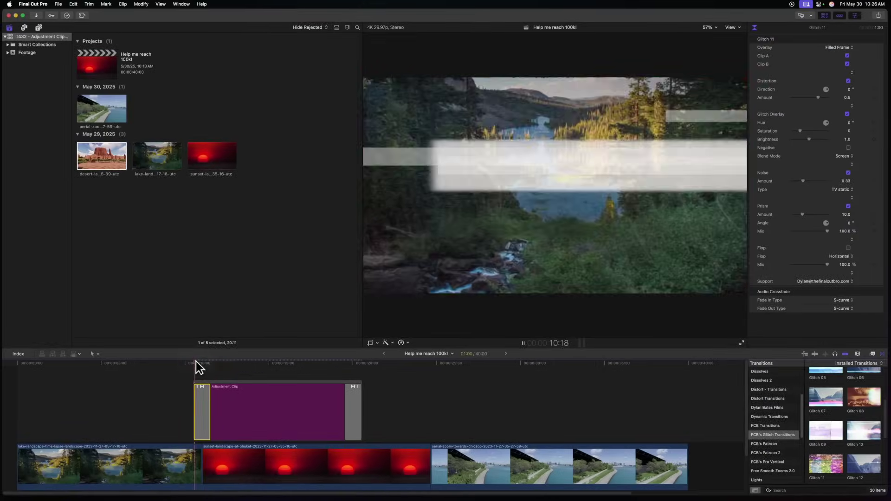
pyautogui.moveTo(344, 399); pyautogui.dragTo(205, 395)
pyautogui.moveTo(195, 363)
pyautogui.mouseDown()
pyautogui.moveTo(207, 364)
pyautogui.moveTo(185, 366)
pyautogui.mouseUp()
pyautogui.press('space')
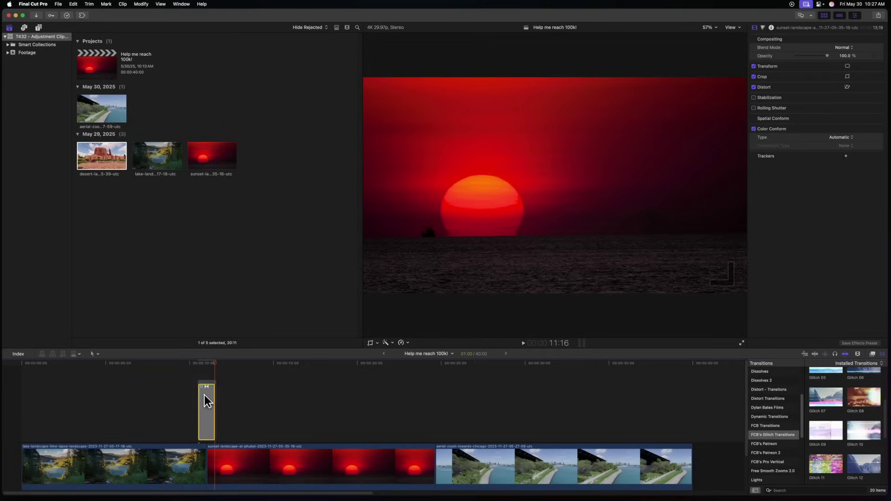
# Step: Play from the lake clip and step frame by frame through Glitch 11 into the sunset shot
pyautogui.click(204, 394)
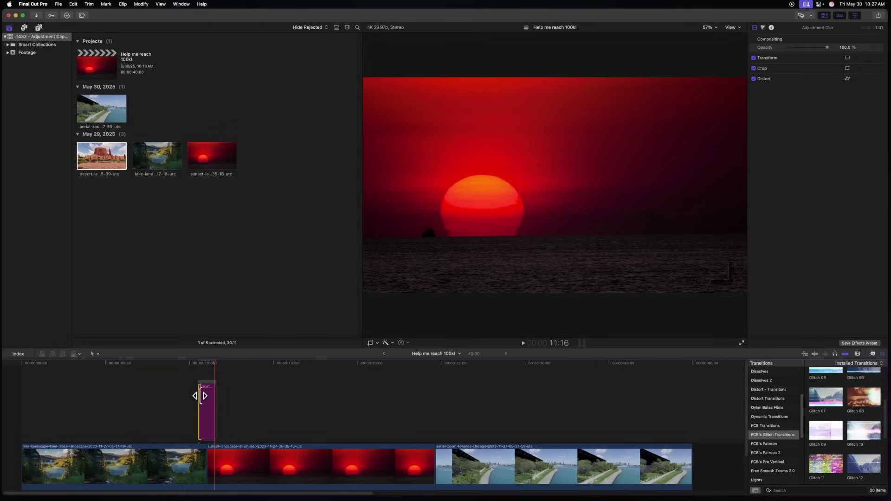
pyautogui.click(185, 363)
pyautogui.press('space')
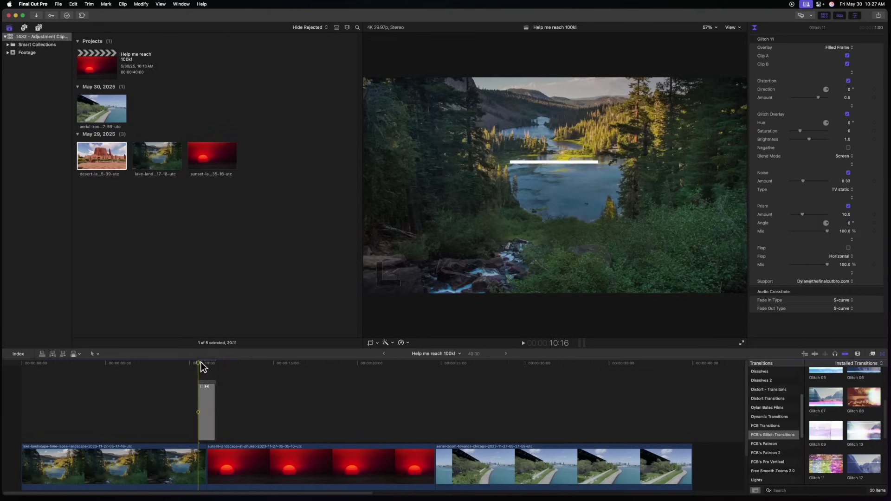
pyautogui.press('Right')
pyautogui.press('Right')
pyautogui.press('Right')
pyautogui.press('Right')
pyautogui.press('Right')
pyautogui.press('Right')
pyautogui.press('Right')
pyautogui.press('Right')
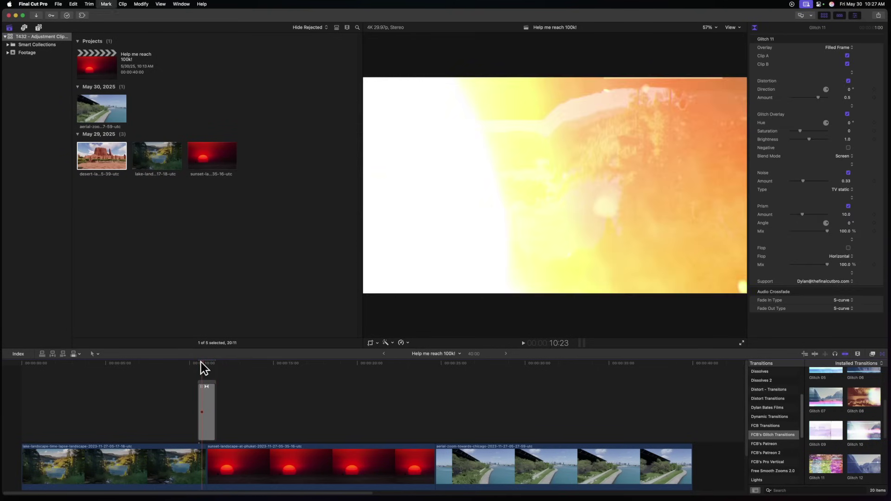
pyautogui.press('Right')
pyautogui.press('Right')
pyautogui.press('Right')
pyautogui.press('Right')
pyautogui.press('Right')
pyautogui.press('Right')
pyautogui.press('Right')
pyautogui.press('Right')
pyautogui.press('Right')
pyautogui.press('Right')
pyautogui.press('Right')
pyautogui.press('Right')
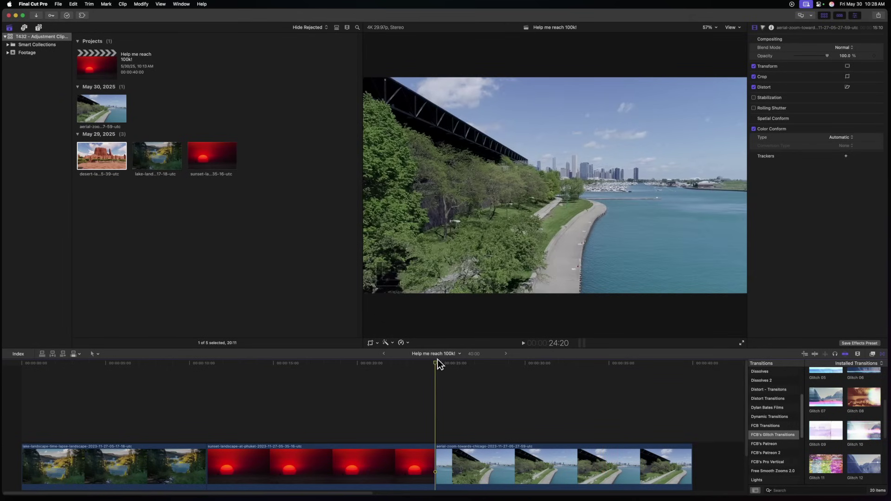
# Step: Give the Chicago clip a Ken Burns move, swap it to zoom out to full frame, and preview
pyautogui.click(436, 457)
pyautogui.click(454, 431)
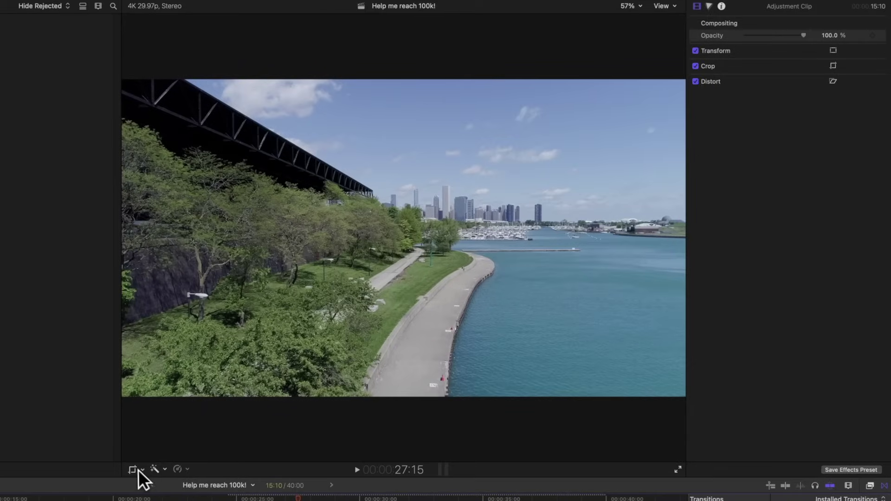
pyautogui.click(140, 469)
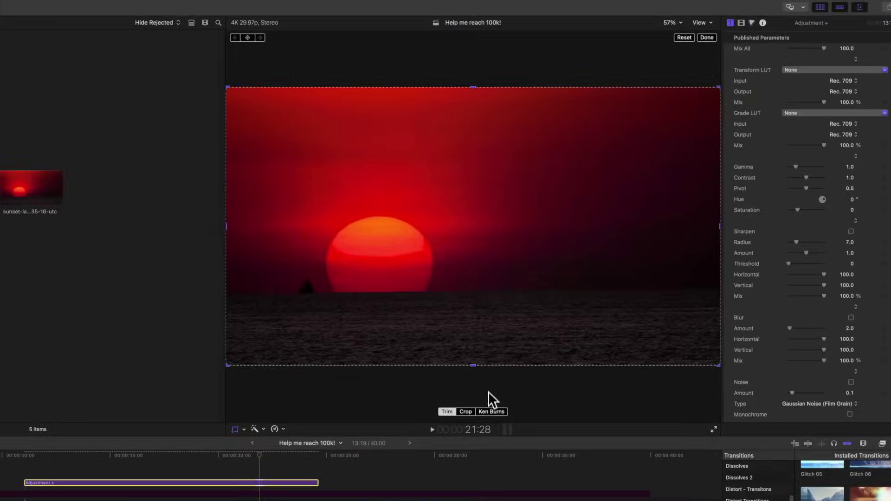
pyautogui.click(491, 412)
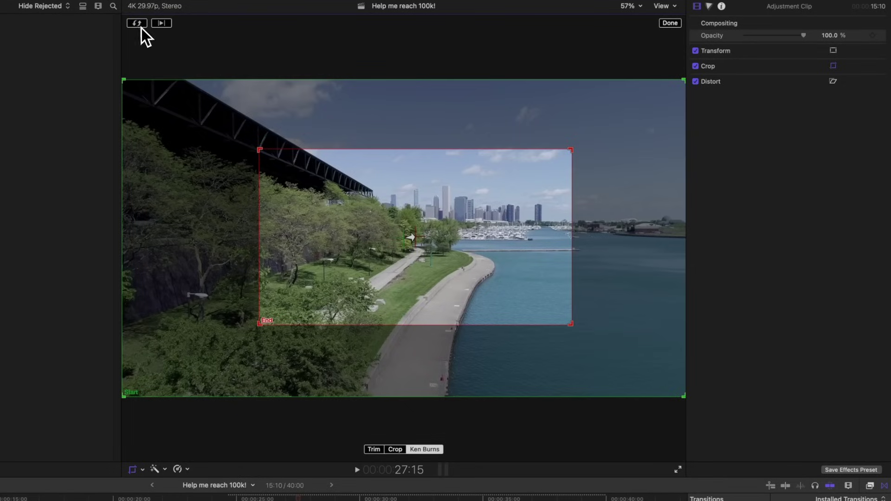
pyautogui.click(139, 24)
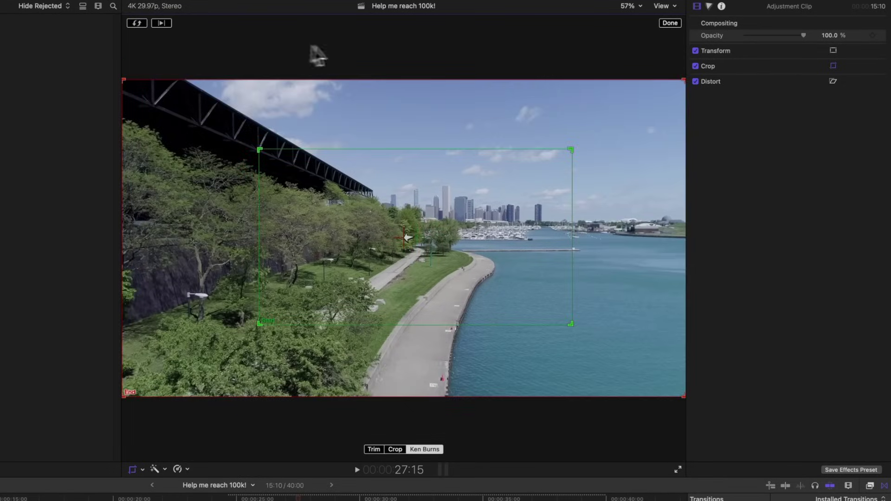
pyautogui.click(669, 24)
pyautogui.press('/')
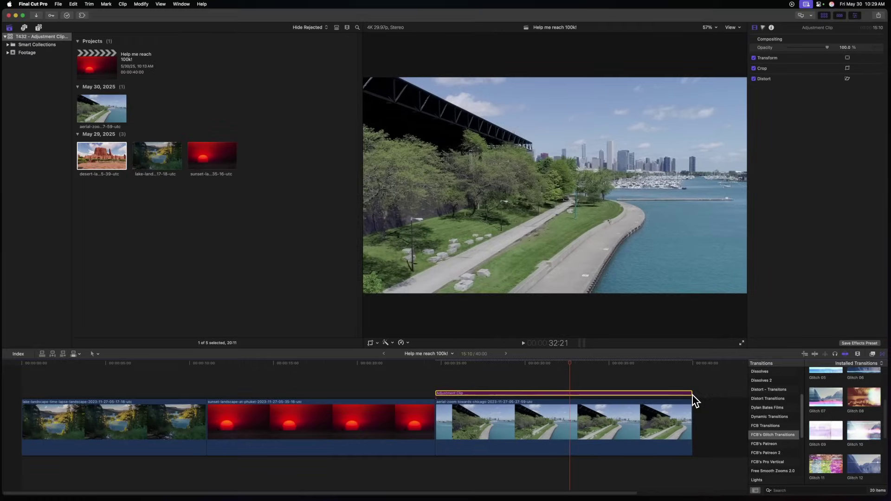
# Step: Shorten the adjustment clip to cover only the opening lake shot, then play from the aerial shot
pyautogui.moveTo(693, 394); pyautogui.dragTo(490, 383)
pyautogui.click(438, 363)
pyautogui.press('space')
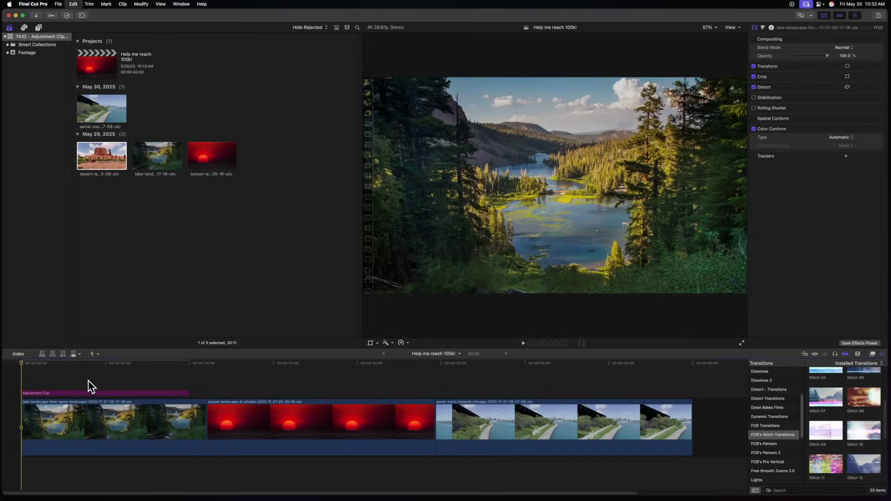
# Step: Extend the adjustment clip to the timeline's end and place an Adjustment + layer over the sunset clip
pyautogui.moveTo(188, 393); pyautogui.dragTo(692, 393)
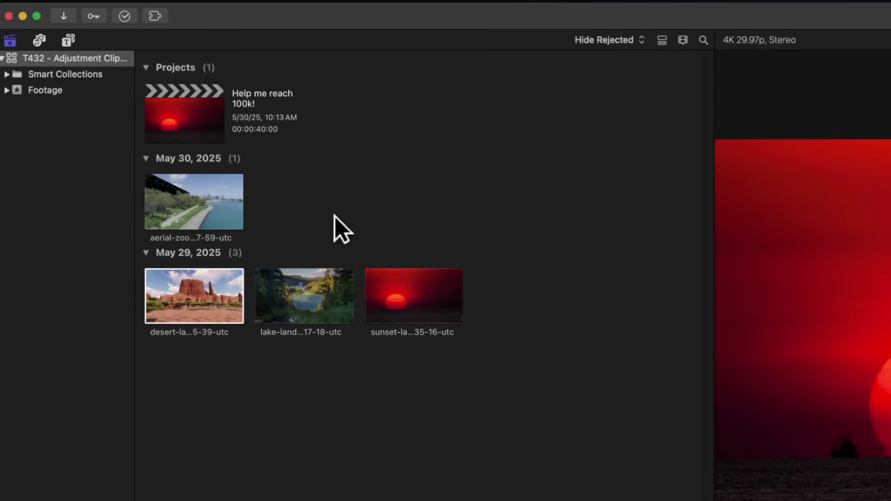
pyautogui.click(69, 40)
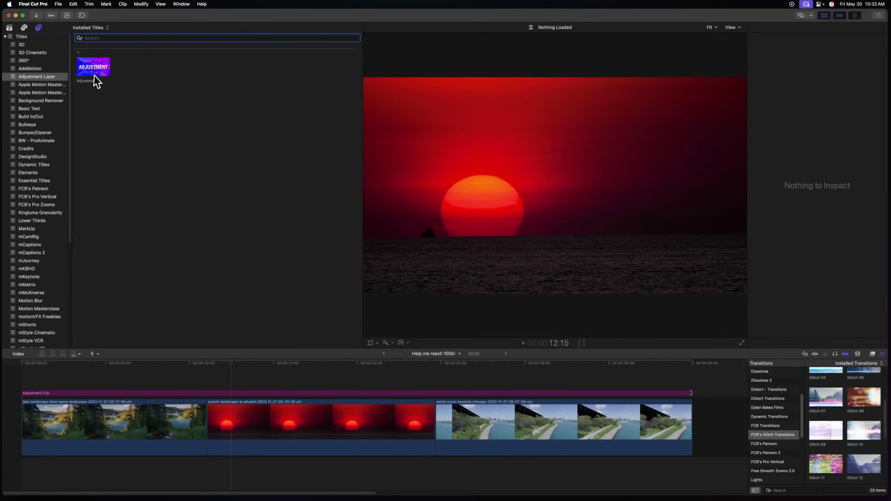
pyautogui.moveTo(95, 69); pyautogui.dragTo(279, 383)
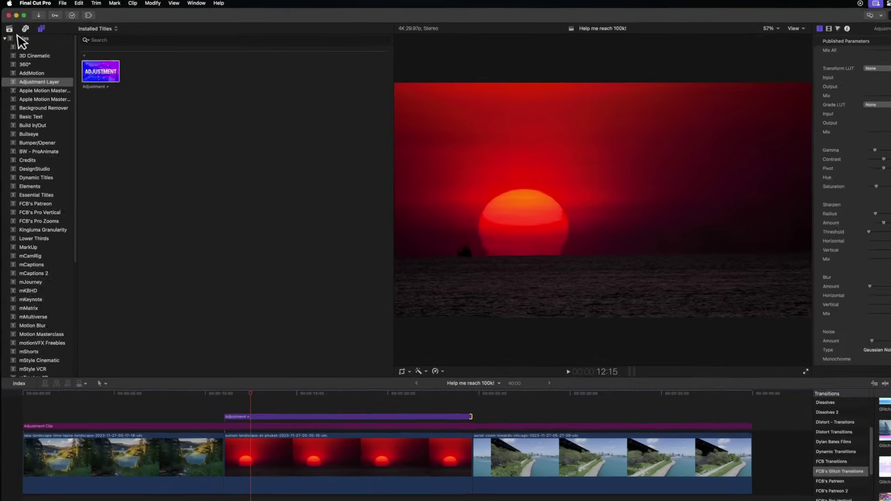
pyautogui.click(9, 27)
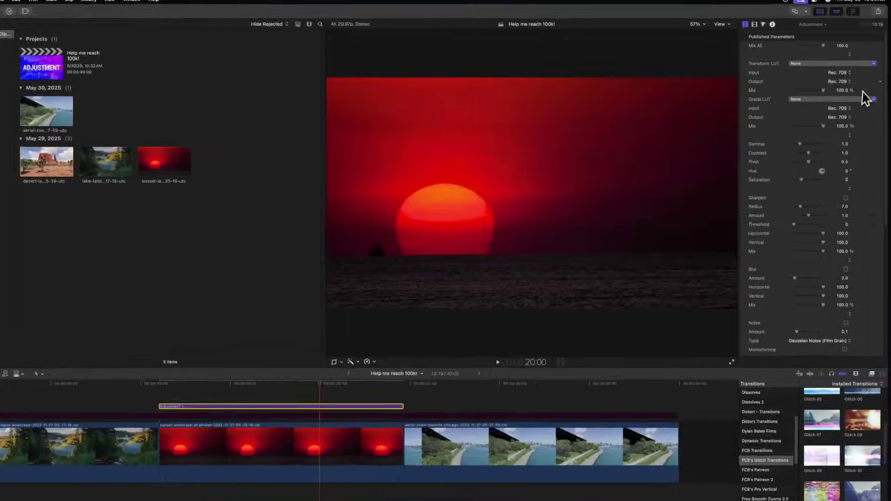
pyautogui.scroll(-10, 800, 145)
pyautogui.scroll(10, 793, 166)
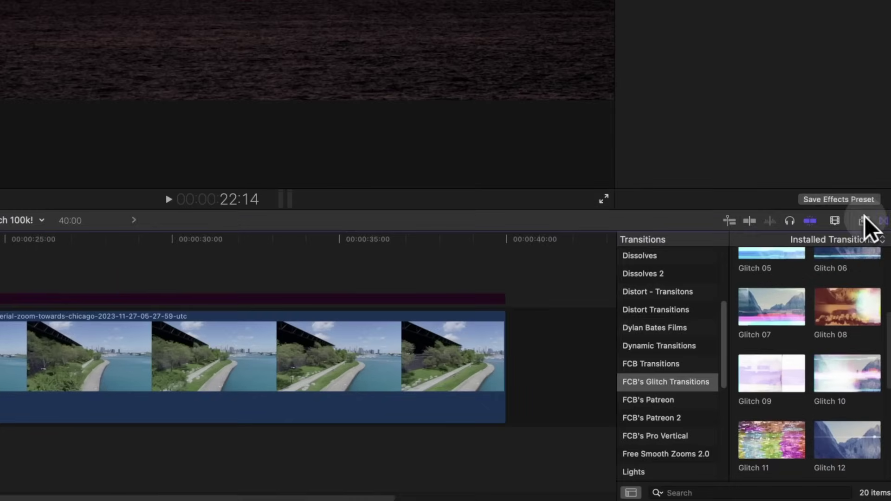
# Step: Find and pick the Adjustment + effect among the video effects
pyautogui.click(872, 354)
pyautogui.scroll(6, 682, 325)
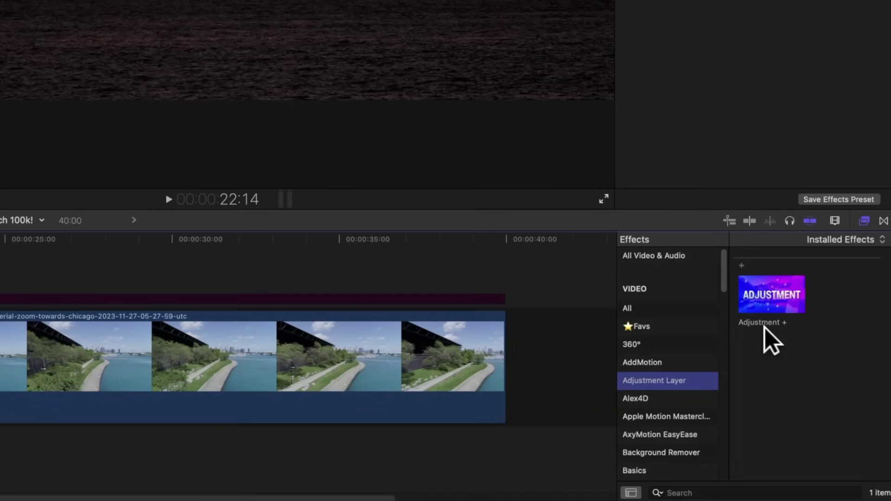
pyautogui.click(768, 295)
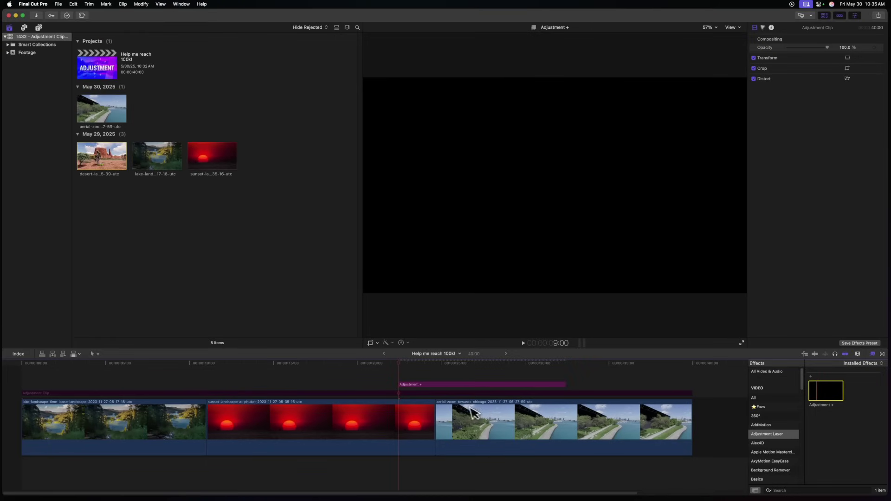
# Step: Darken the sunset by lowering the Adjustment + gamma to 0.51, keeping the grade LUT at None
pyautogui.click(419, 384)
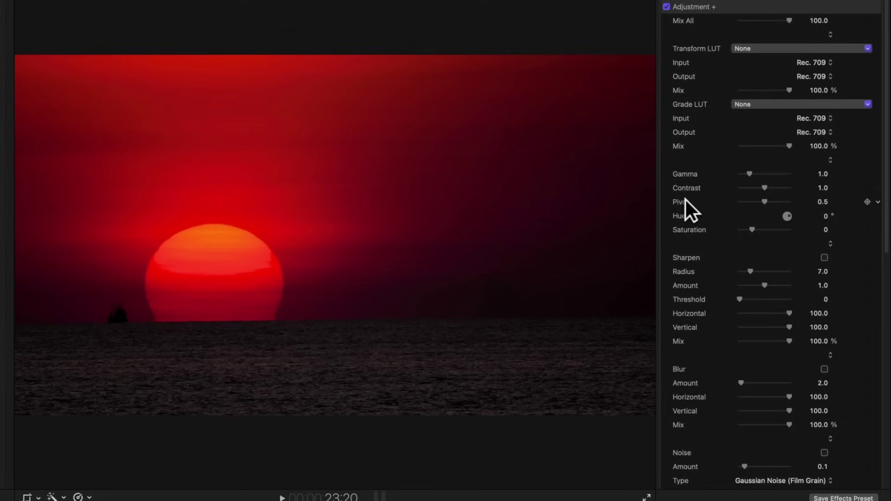
pyautogui.click(779, 104)
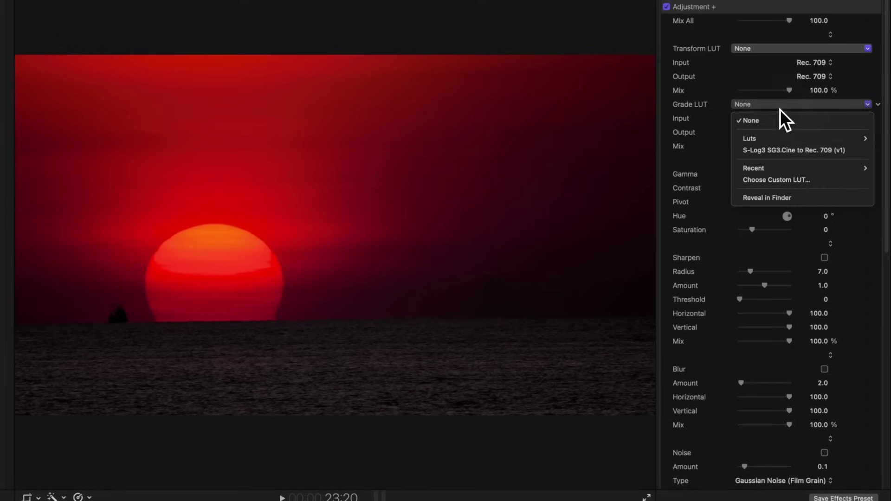
pyautogui.click(718, 118)
pyautogui.moveTo(764, 174)
pyautogui.mouseDown()
pyautogui.moveTo(738, 182)
pyautogui.moveTo(749, 174)
pyautogui.moveTo(768, 190)
pyautogui.mouseUp()
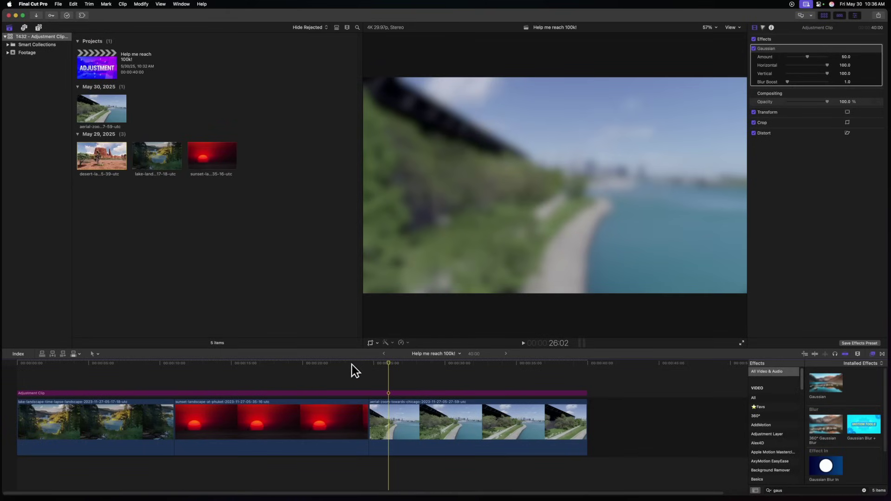
# Step: Review all three shots, then switch off the Adjustment Clips role in the timeline index's Roles list
pyautogui.click(337, 363)
pyautogui.moveTo(214, 365); pyautogui.dragTo(390, 371)
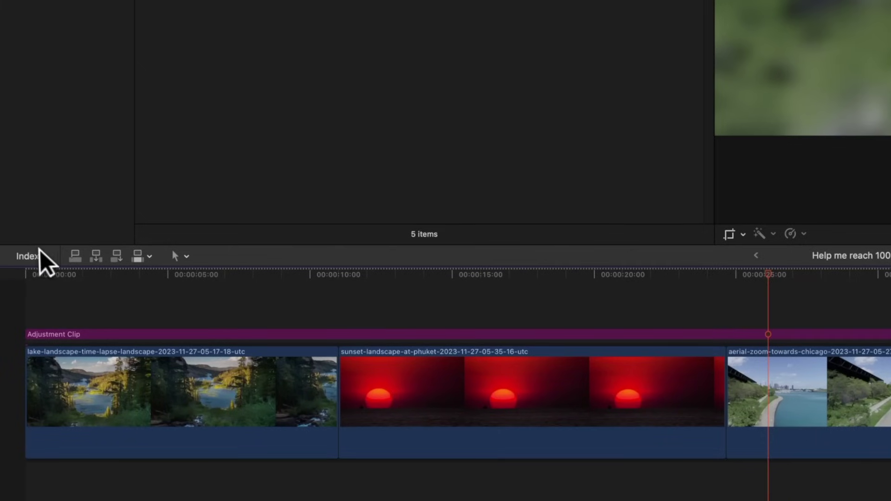
pyautogui.click(35, 250)
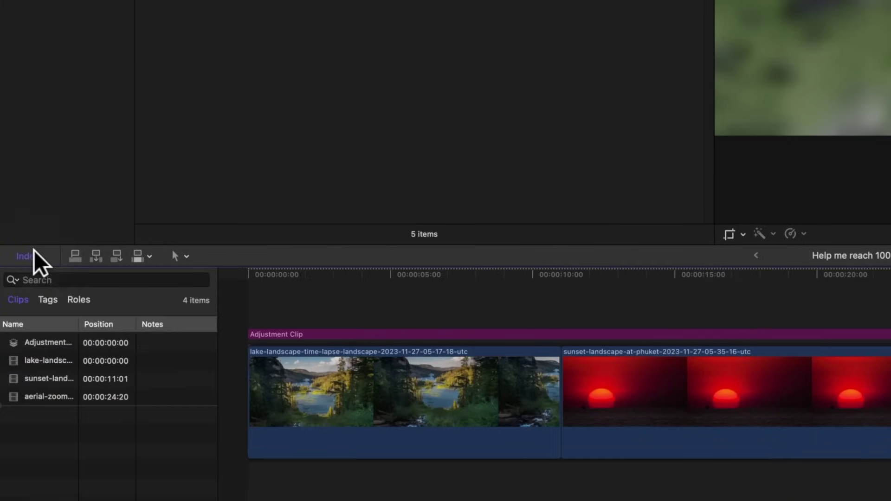
pyautogui.click(85, 298)
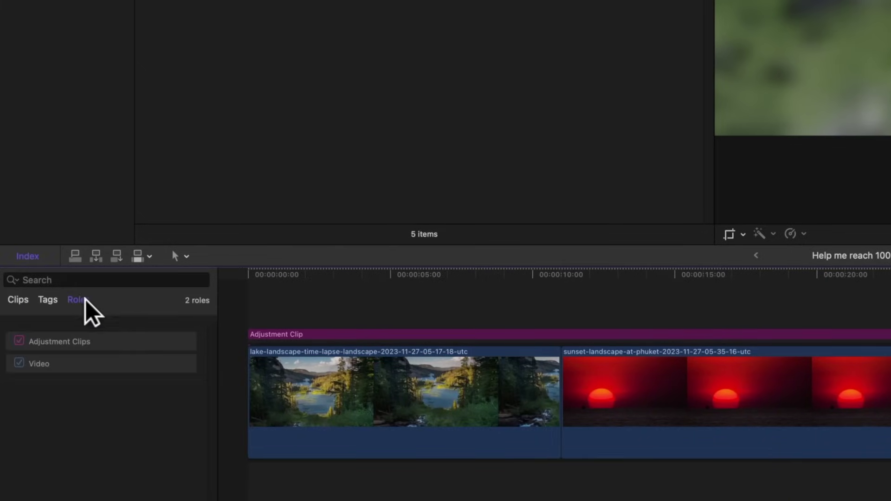
pyautogui.moveTo(76, 329)
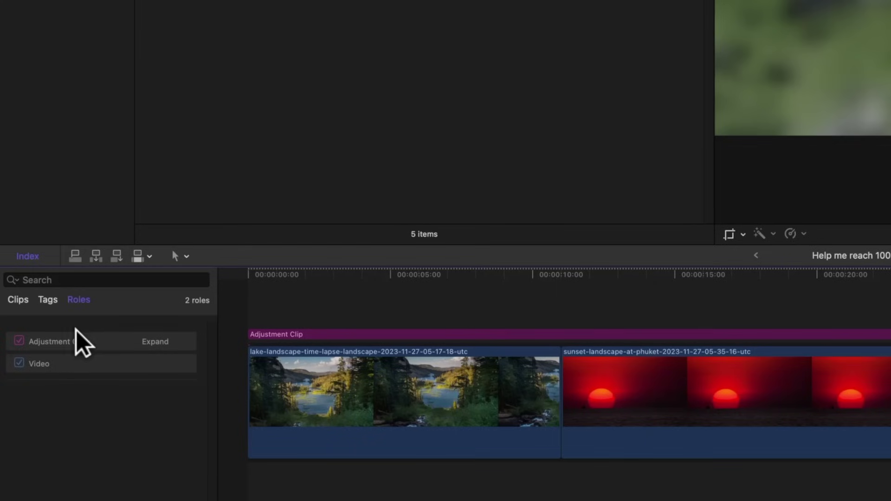
pyautogui.click(49, 343)
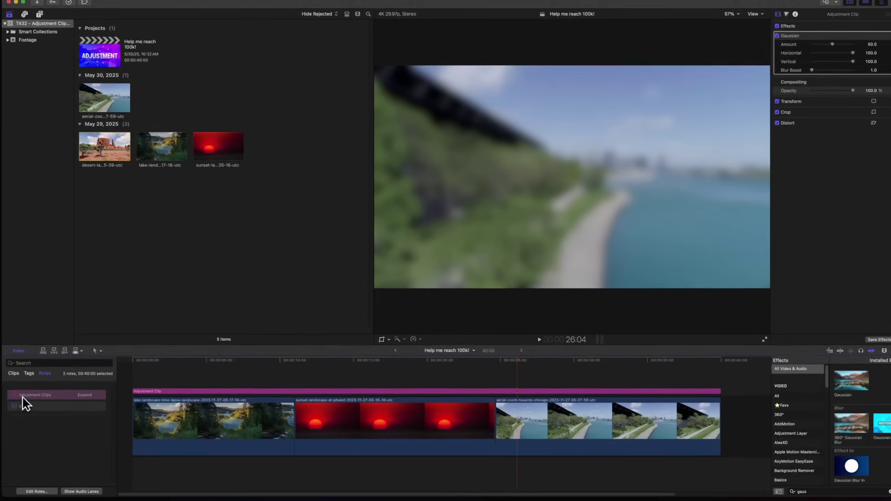
pyautogui.click(19, 348)
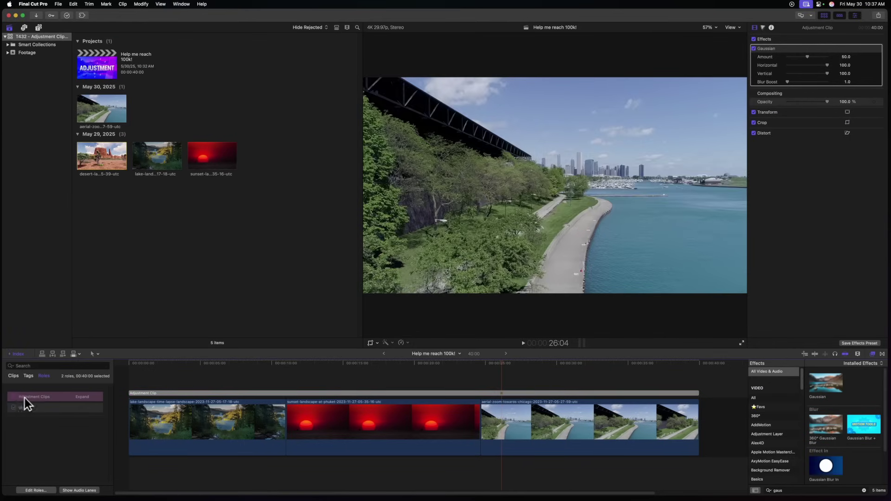
# Step: Scrub the lake, sunset and aerial shots and select the adjustment clip to check its blur
pyautogui.moveTo(301, 366); pyautogui.dragTo(209, 365)
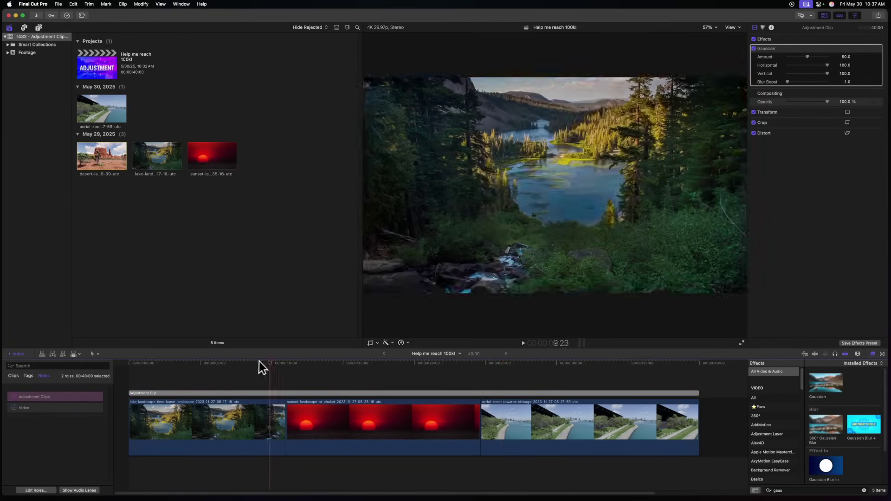
pyautogui.click(487, 383)
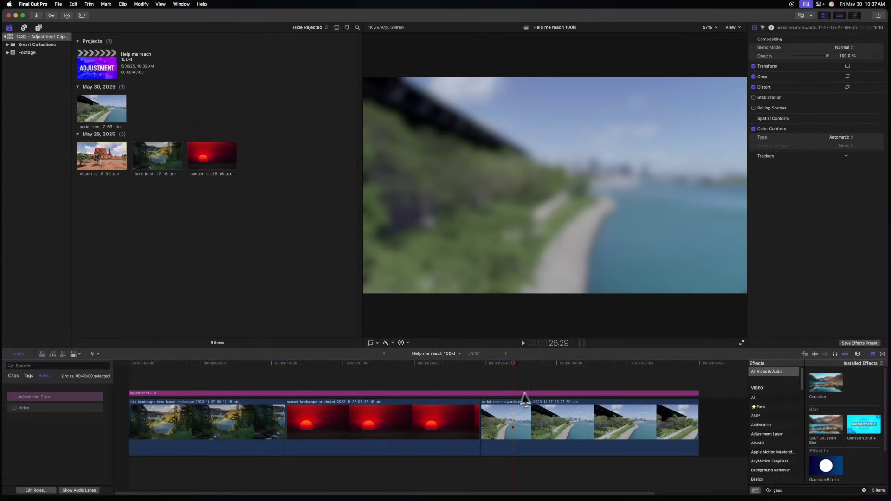
pyautogui.click(498, 371)
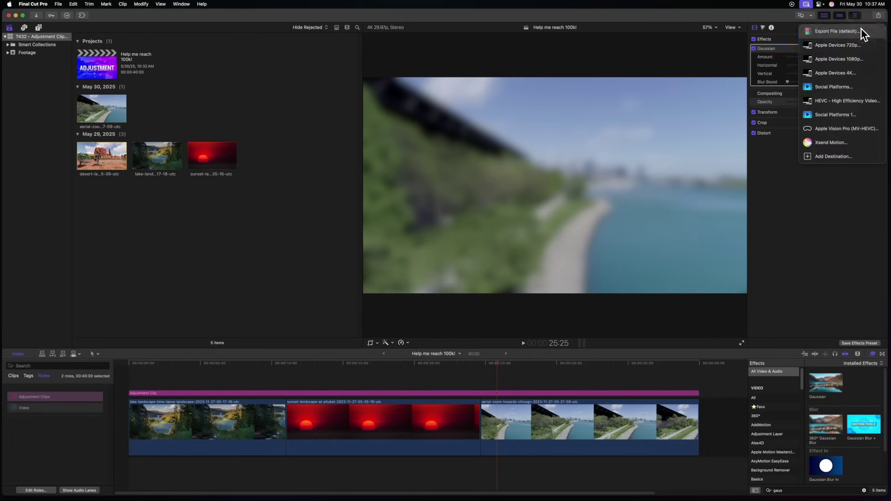
# Step: Export roles as a Multitrack QuickTime Movie, removing All Adjustment Clips so only All Video remains
pyautogui.click(861, 32)
pyautogui.click(472, 109)
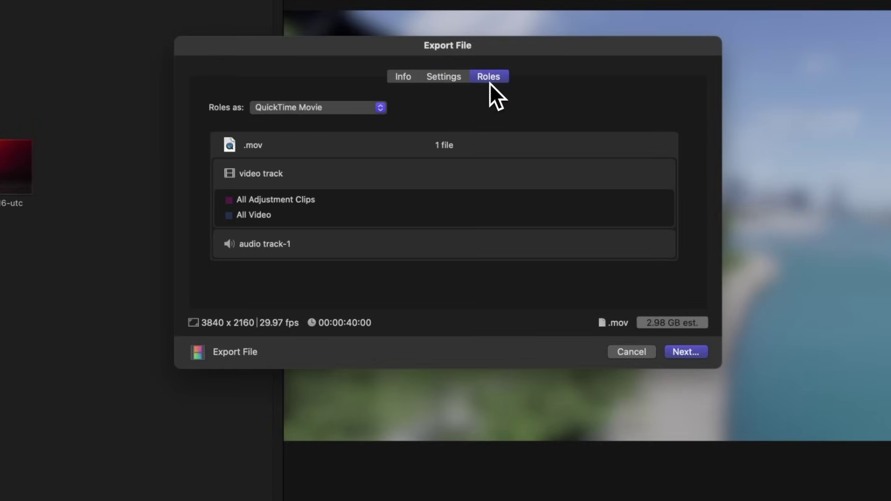
pyautogui.click(344, 107)
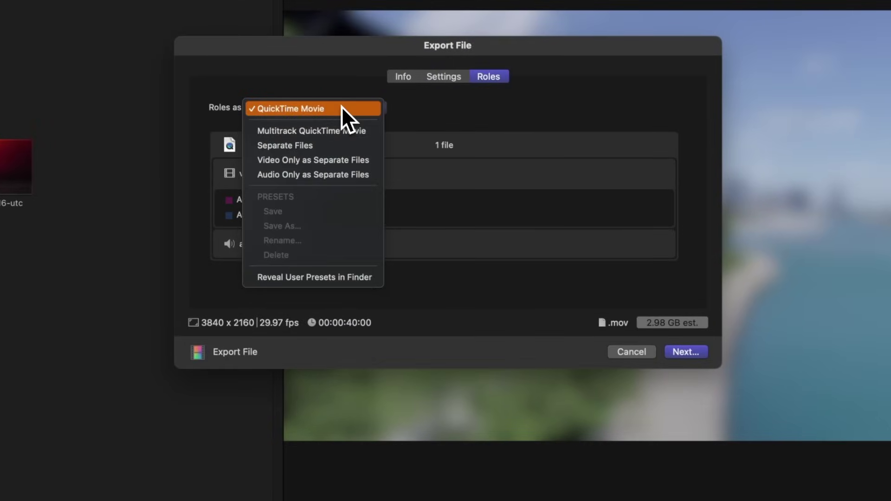
pyautogui.click(347, 131)
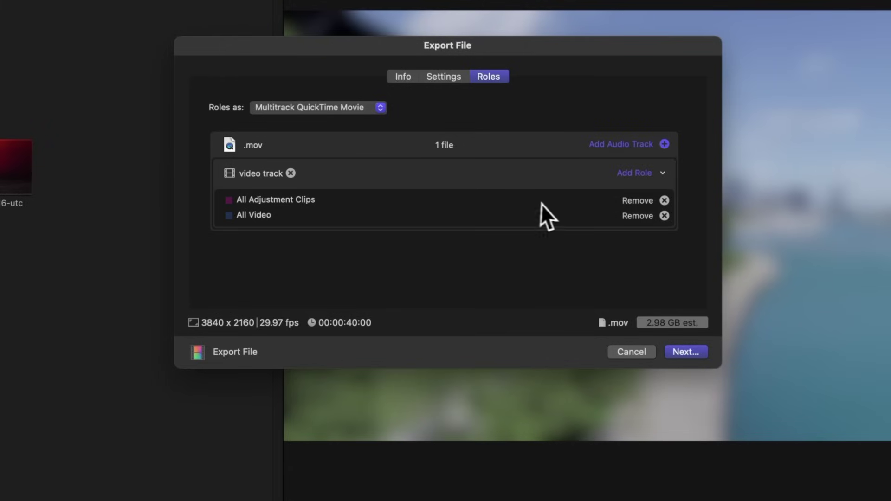
pyautogui.click(664, 200)
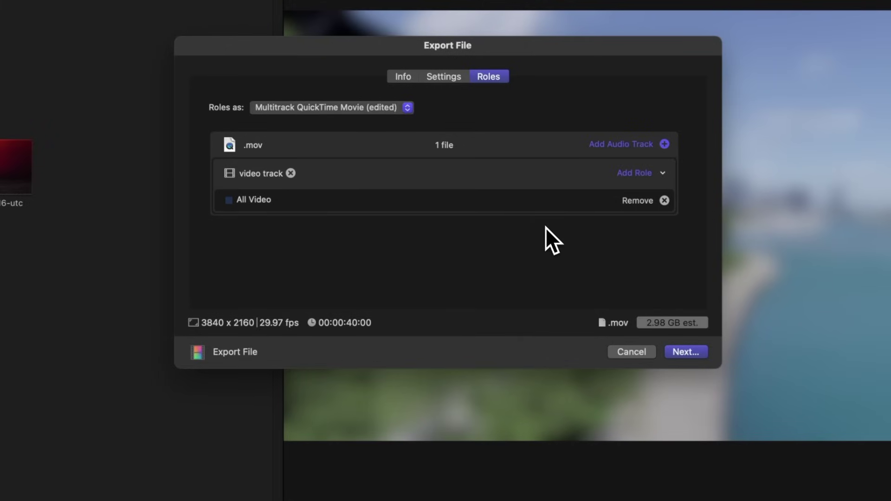